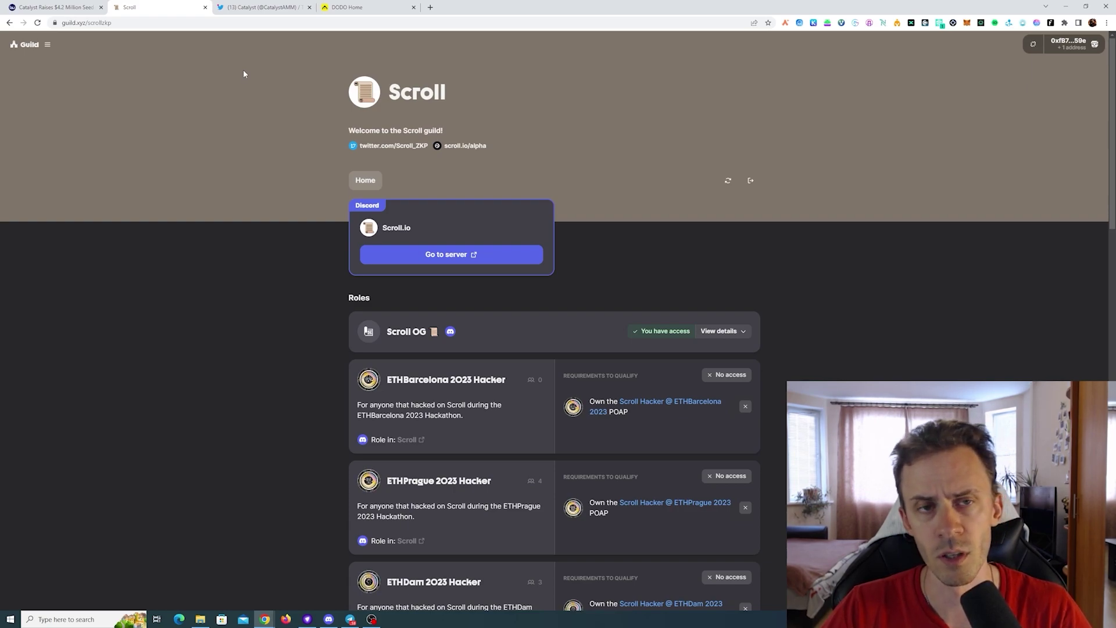
Glance at the Business Wire article on Catalyst's seed round, then return to the Catalyst Twitter profile.
left_click(262, 7)
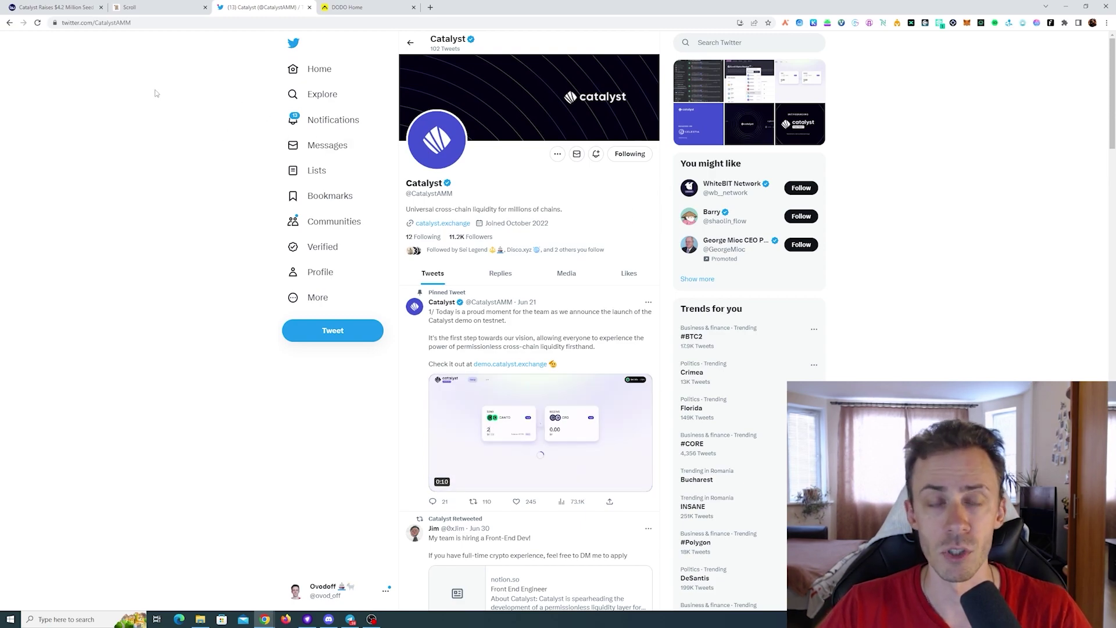
left_click(75, 5)
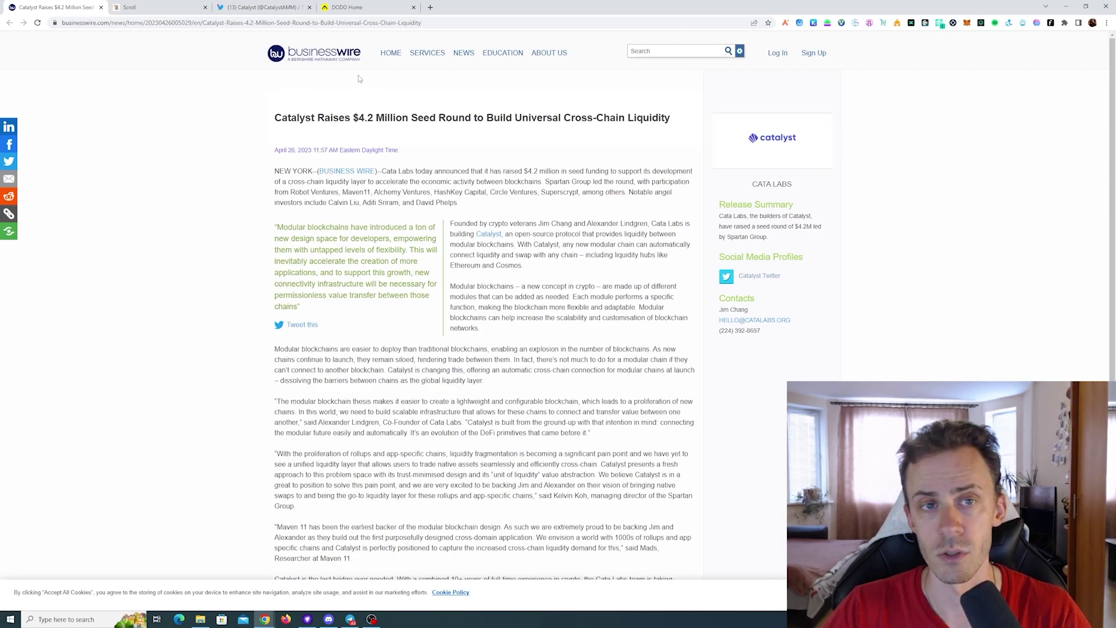
key("ctrl+3")
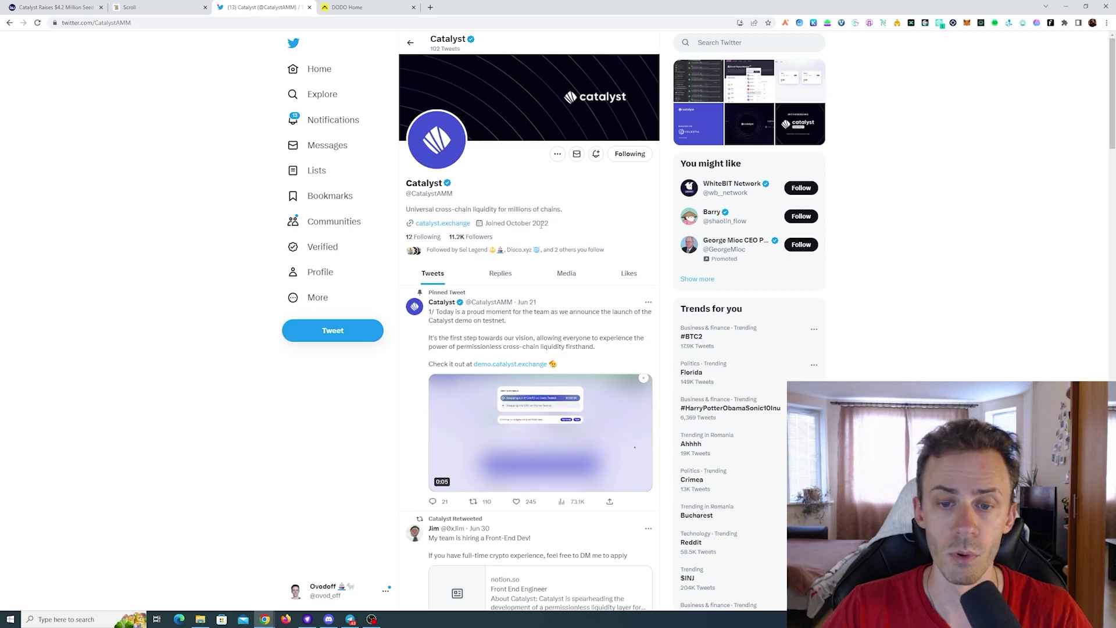
Open the Catalyst testnet demo from the pinned tweet and start connecting MetaMask.
left_click(512, 364)
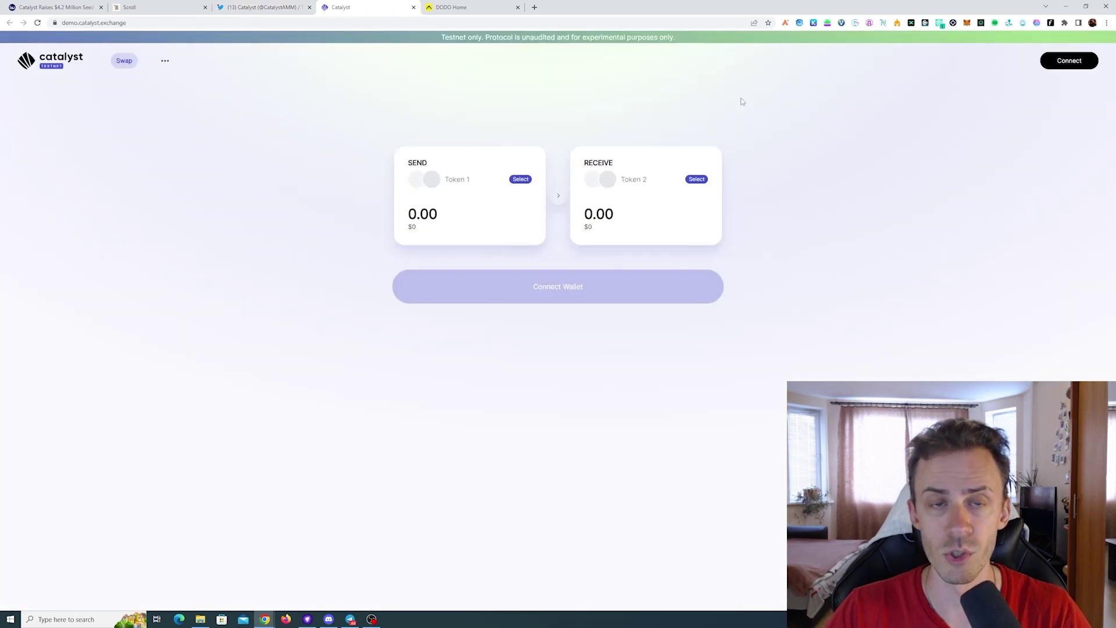
left_click(1068, 60)
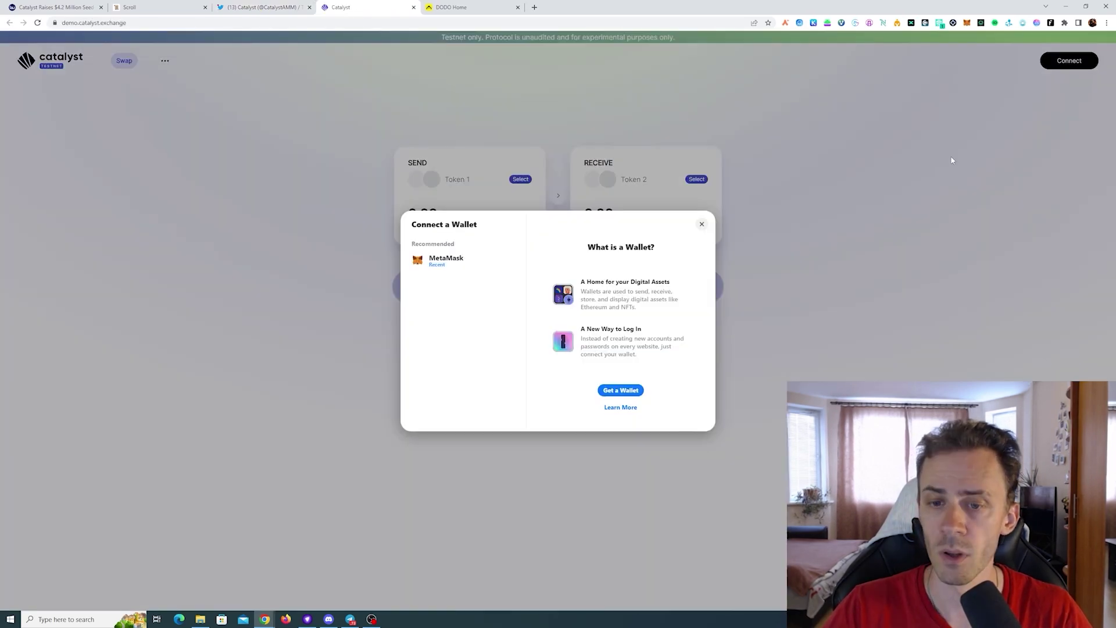
left_click(488, 260)
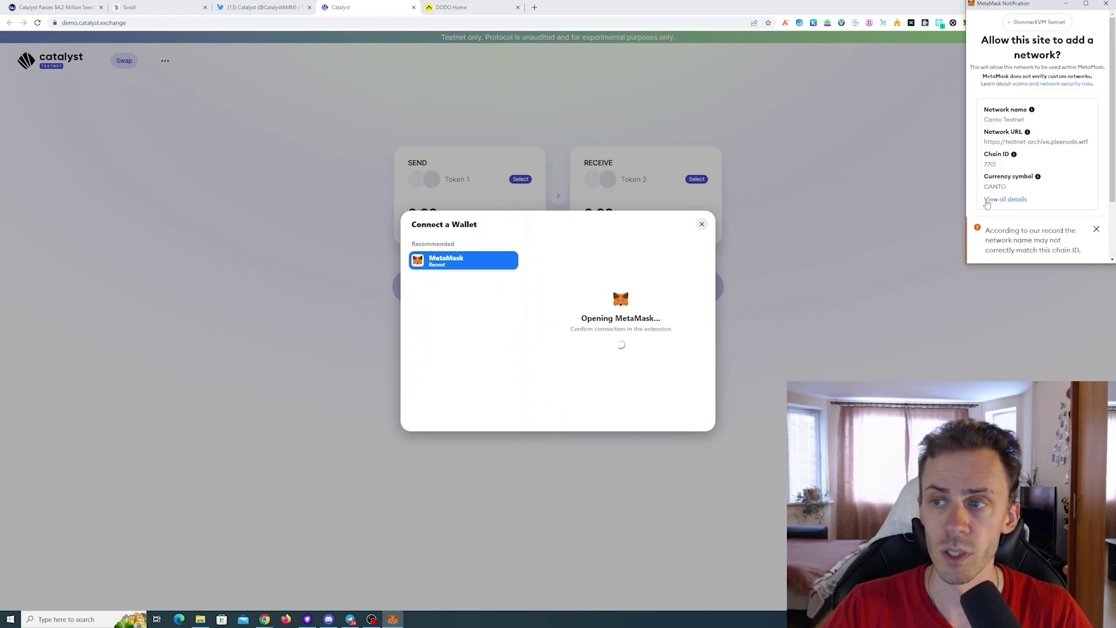
Approve adding Canto Testnet in MetaMask, then cancel the failed addition and close the wallet dialog.
scroll(1039, 179, "down", 3)
scroll(1093, 151, "up", 3)
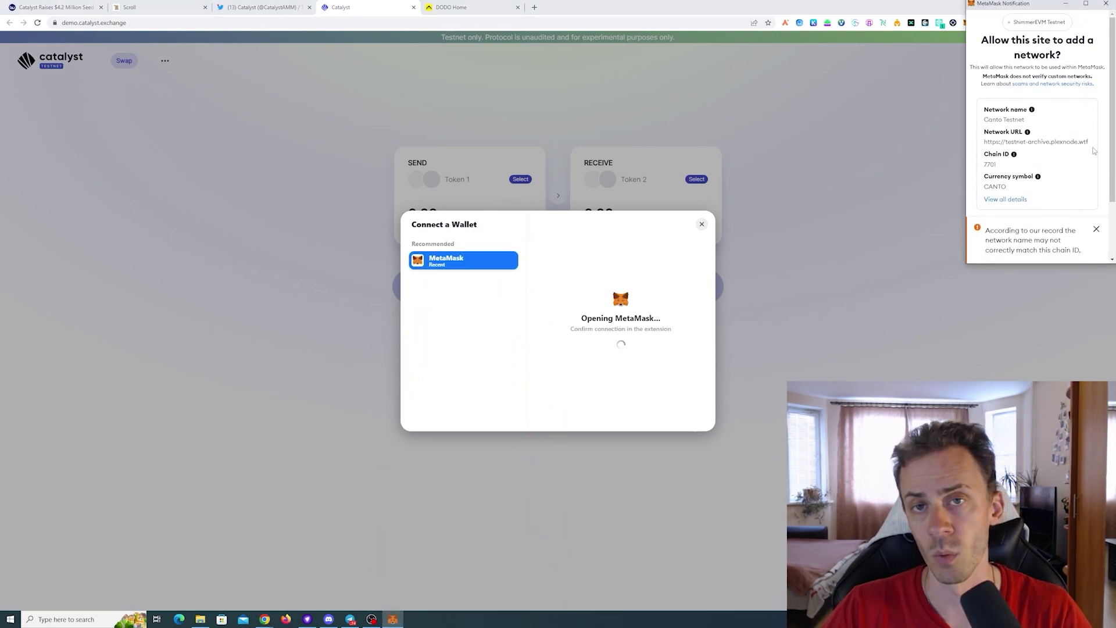
scroll(1093, 150, "down", 2)
scroll(1093, 150, "up", 3)
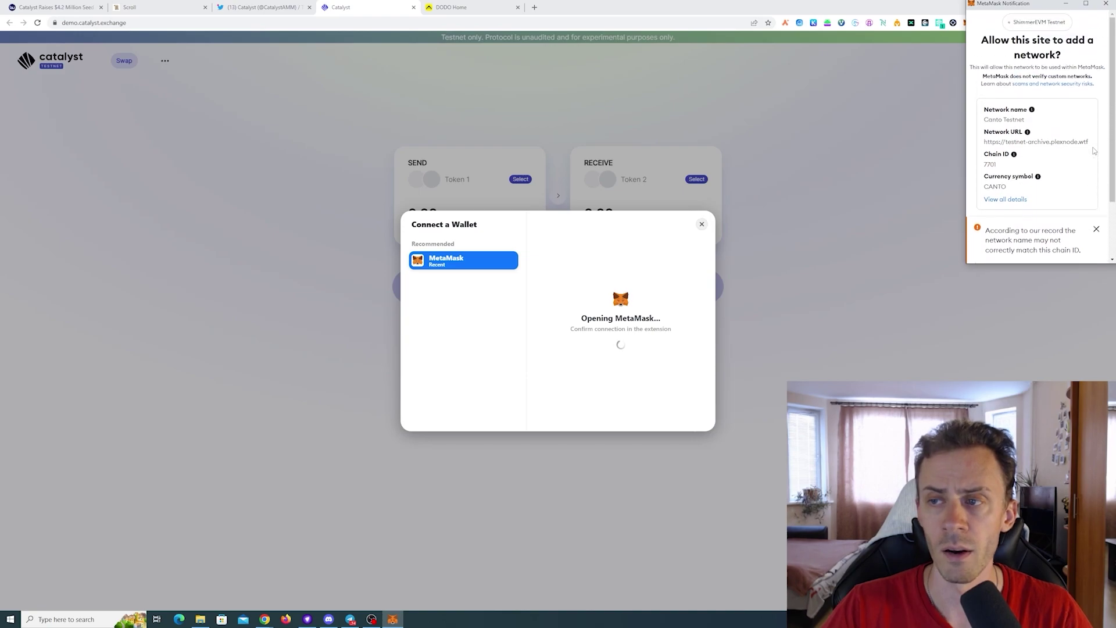
scroll(1090, 143, "down", 3)
scroll(1090, 142, "up", 3)
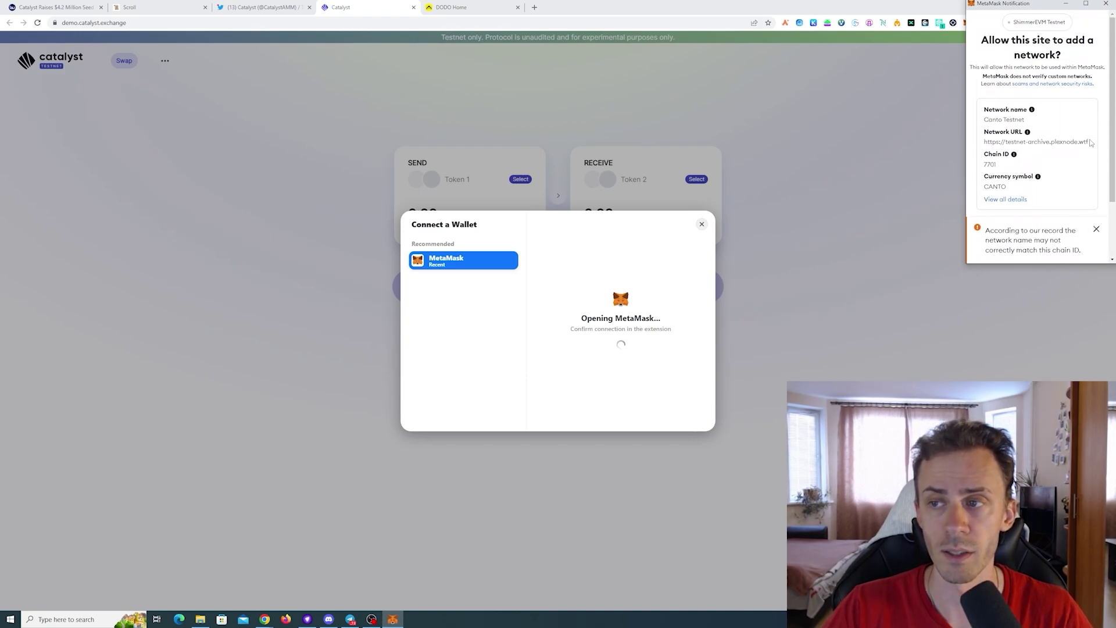
scroll(1090, 142, "down", 2)
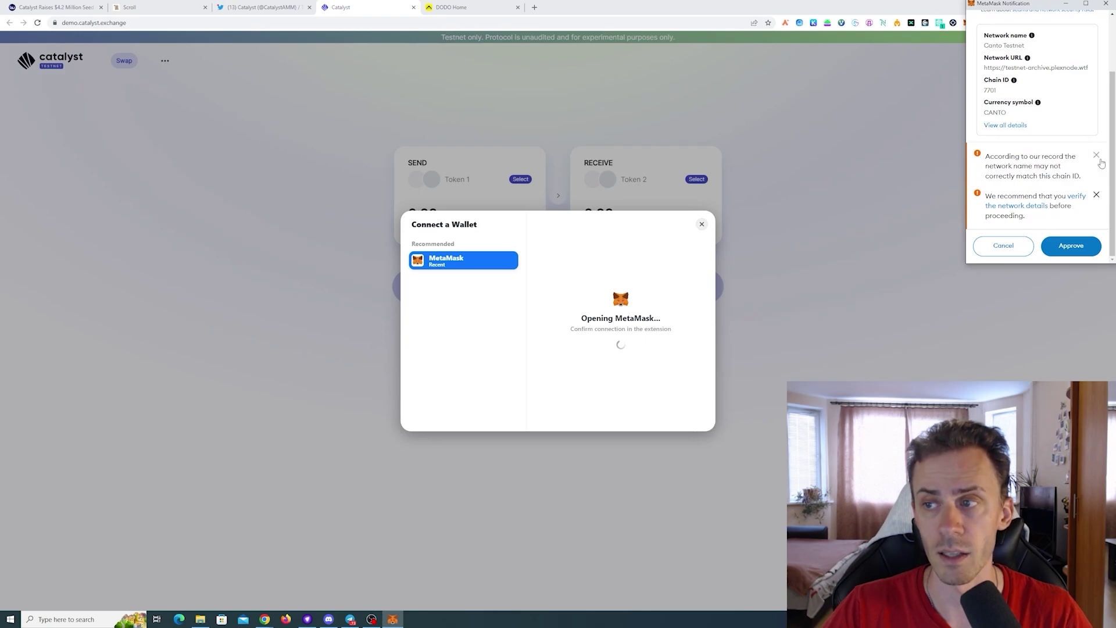
left_click(1096, 155)
left_click(1096, 195)
left_click(1075, 246)
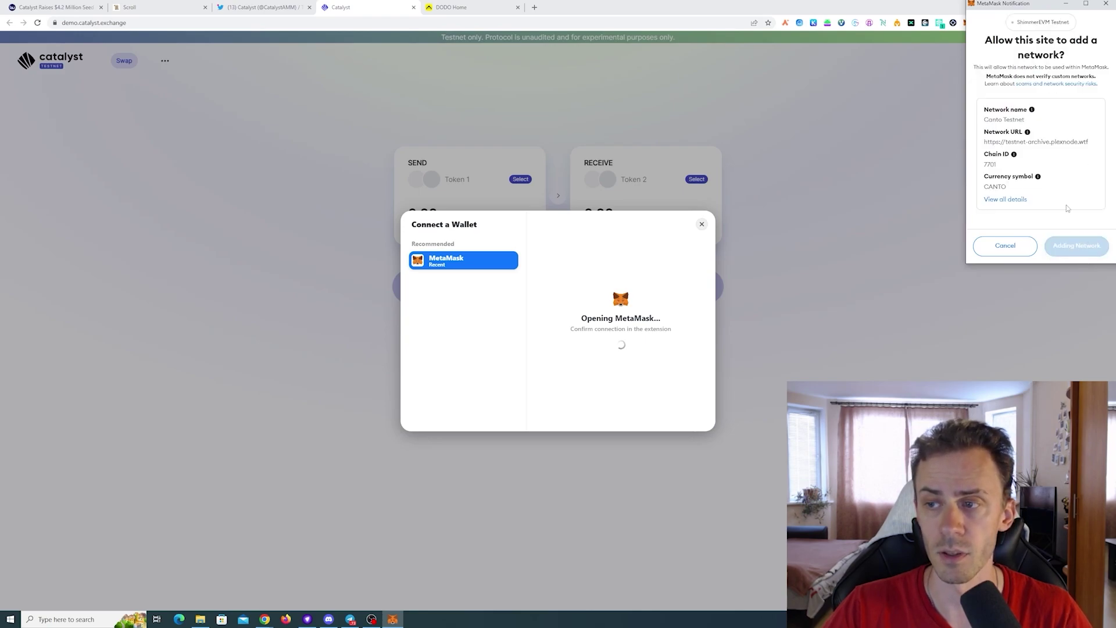
left_click(1003, 246)
left_click(702, 224)
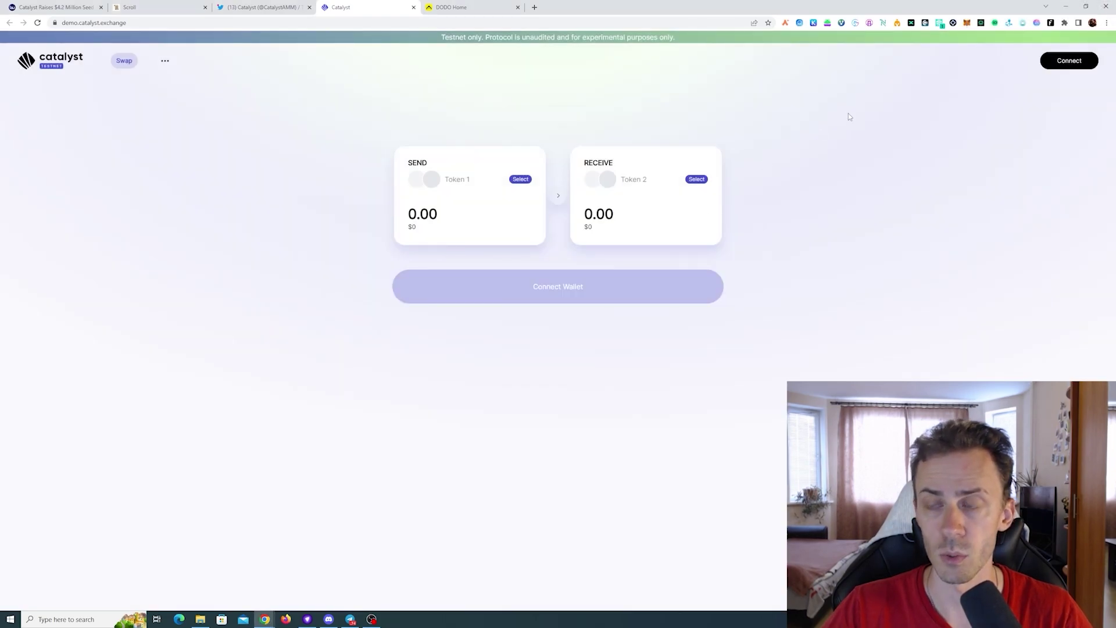
Select Scroll Alpha Testnet in MetaMask, then connect MetaMask to the Catalyst swap page.
scroll(910, 135, "up", 5)
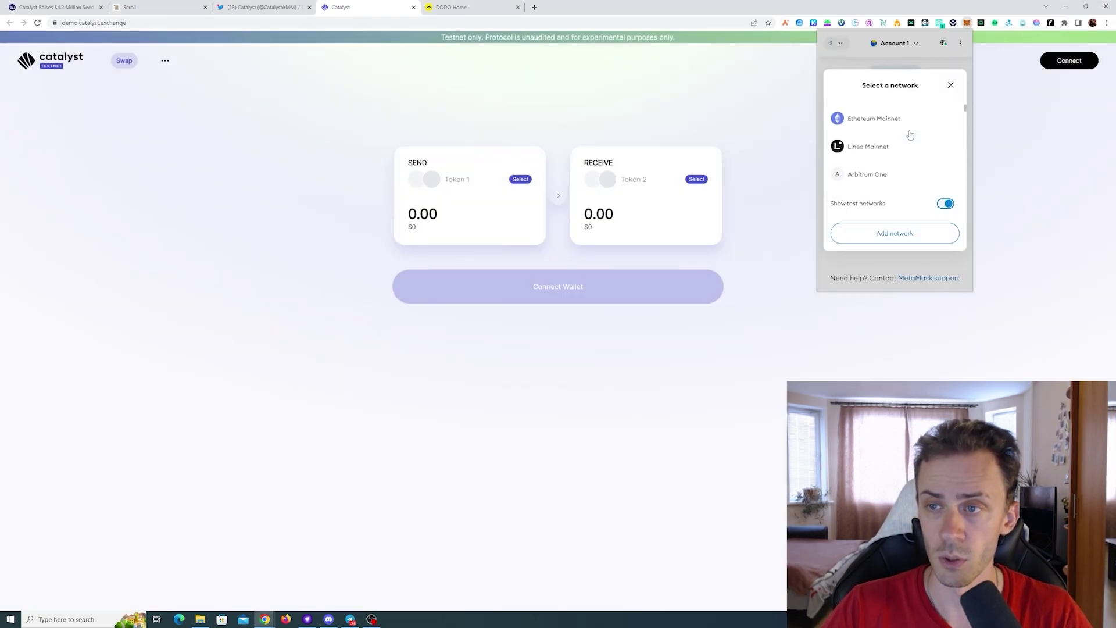
scroll(910, 135, "down", 3)
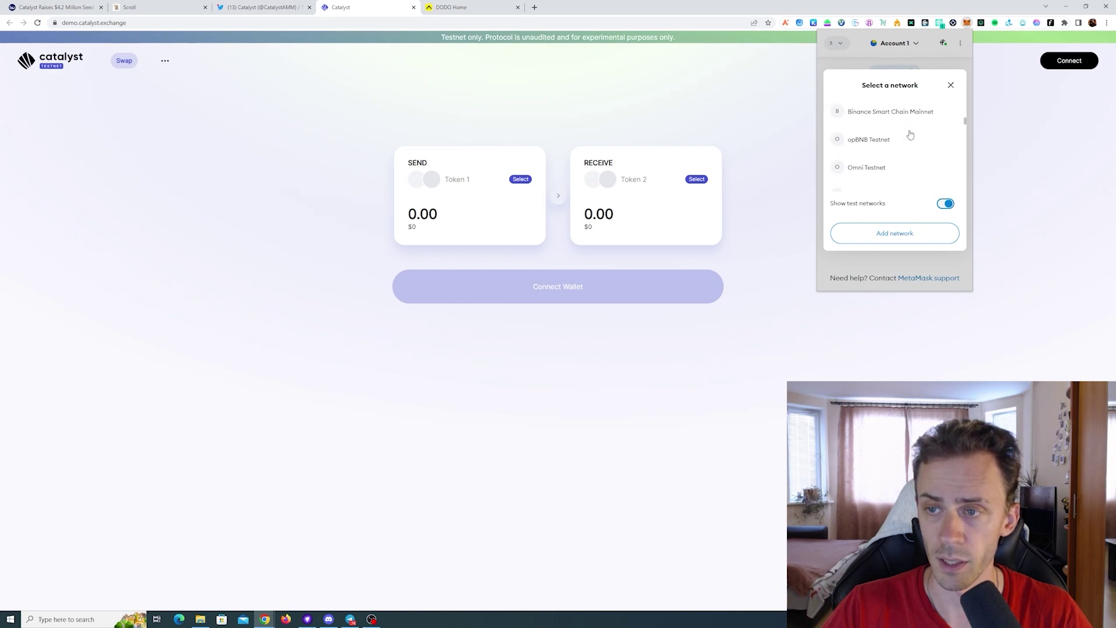
scroll(910, 135, "down", 3)
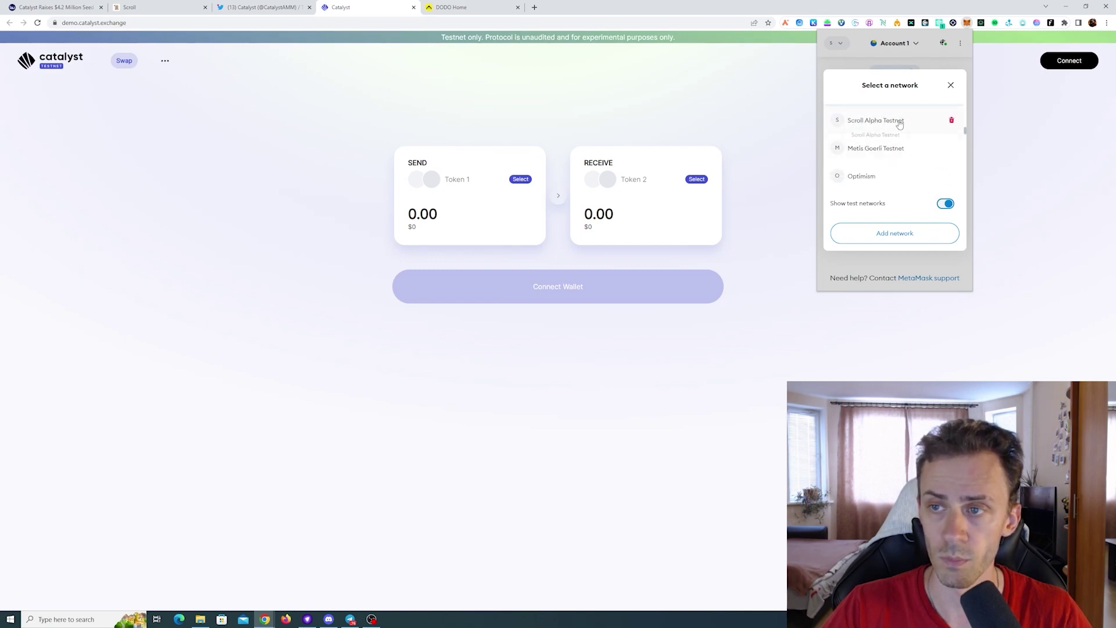
left_click(899, 122)
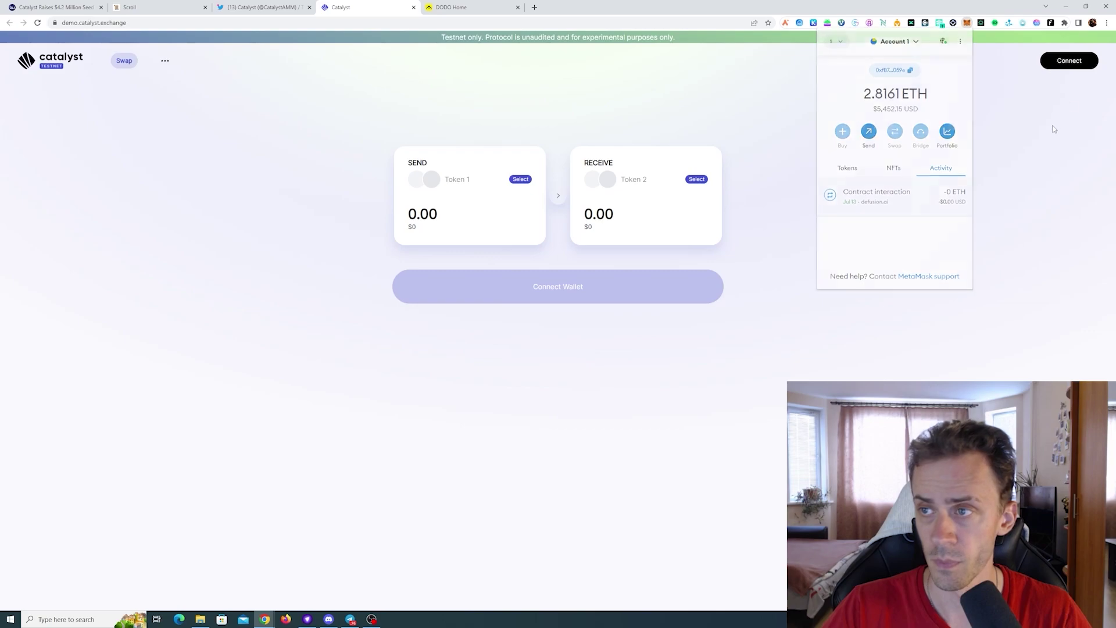
left_click(1068, 60)
left_click(468, 256)
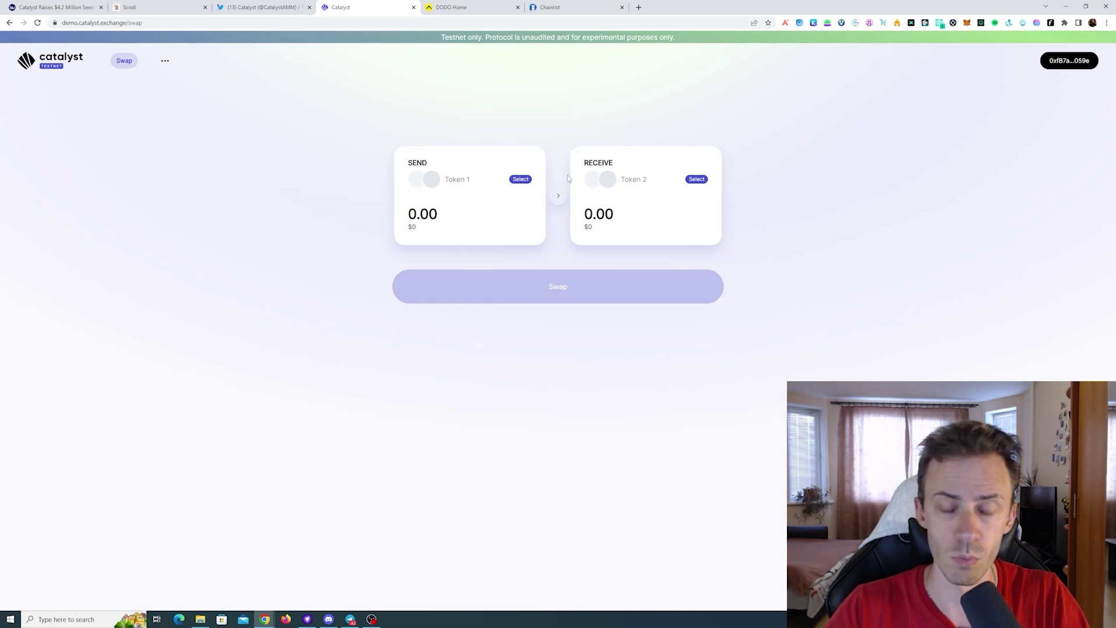
Choose ETH as the token to send and let the site switch the wallet to Scroll.
left_click(519, 178)
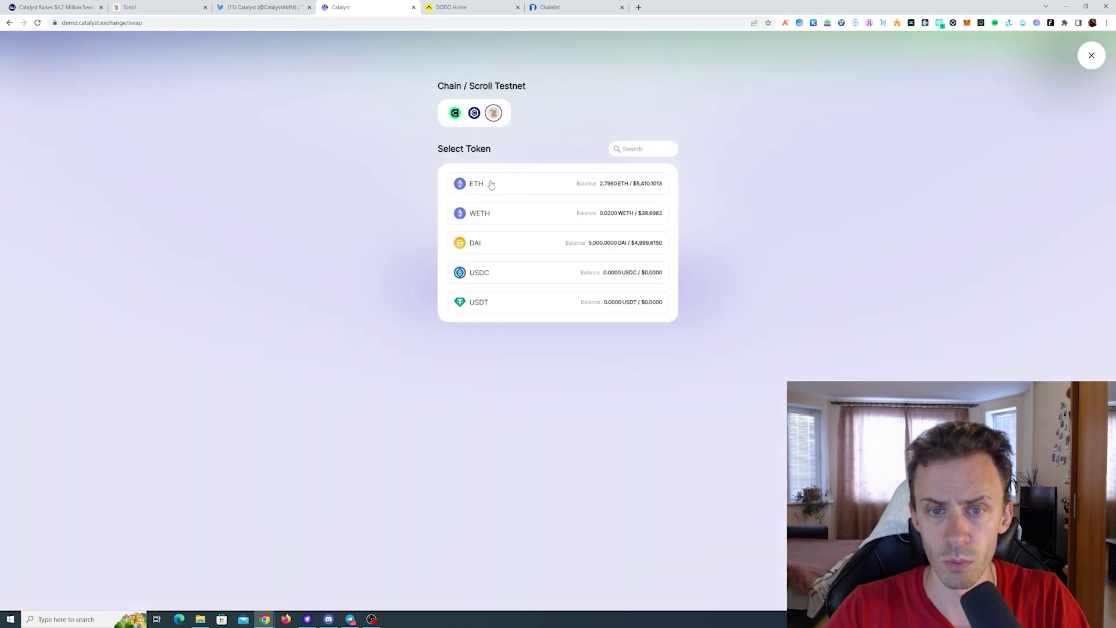
left_click(476, 183)
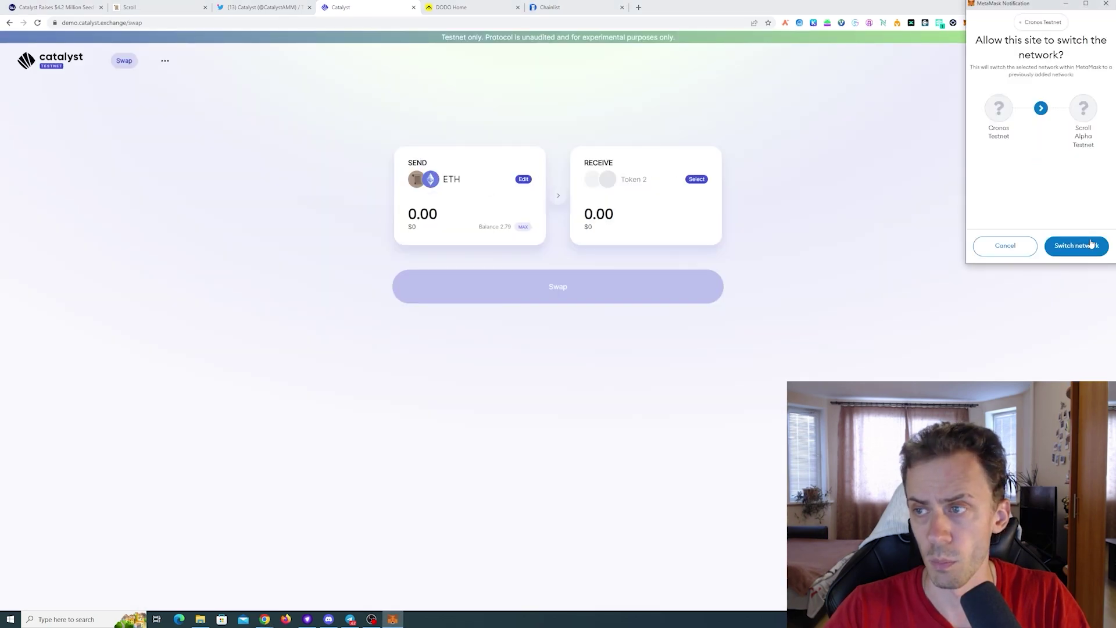
left_click(1091, 243)
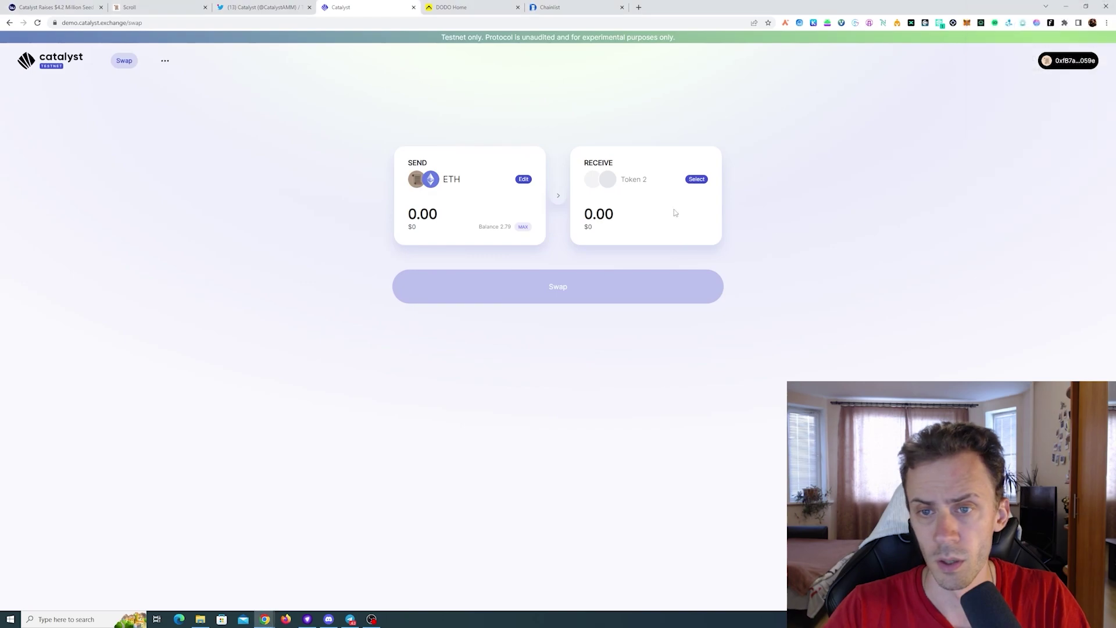
Choose CRO on Cronos Testnet as the token to receive.
left_click(607, 179)
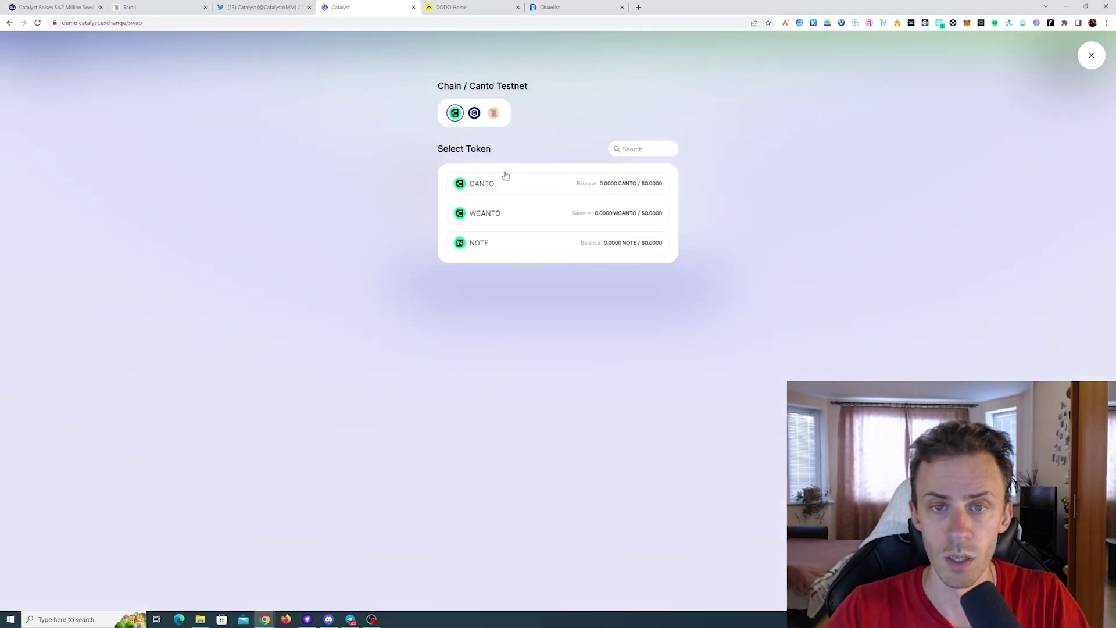
left_click(474, 113)
left_click(518, 183)
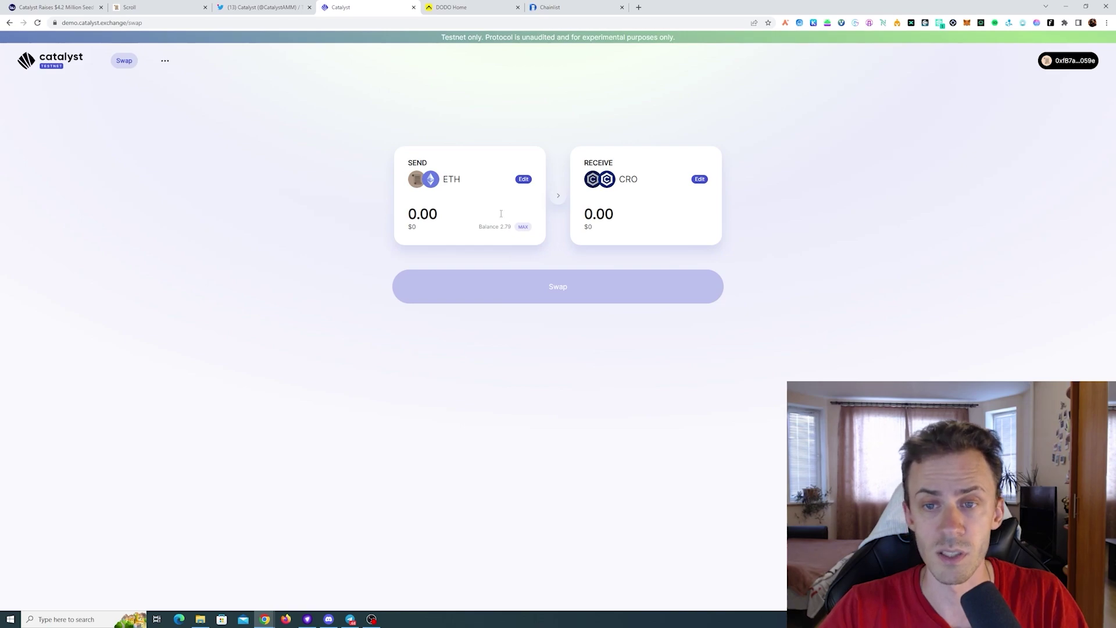
Change the token to receive to USDC on Scroll Testnet.
left_click(699, 179)
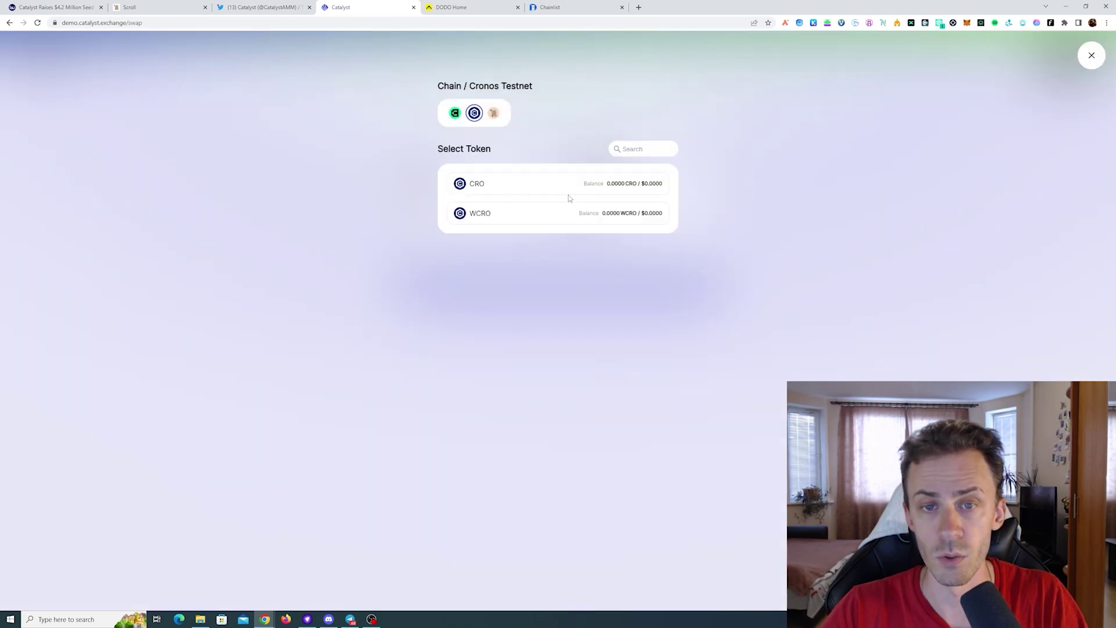
left_click(495, 114)
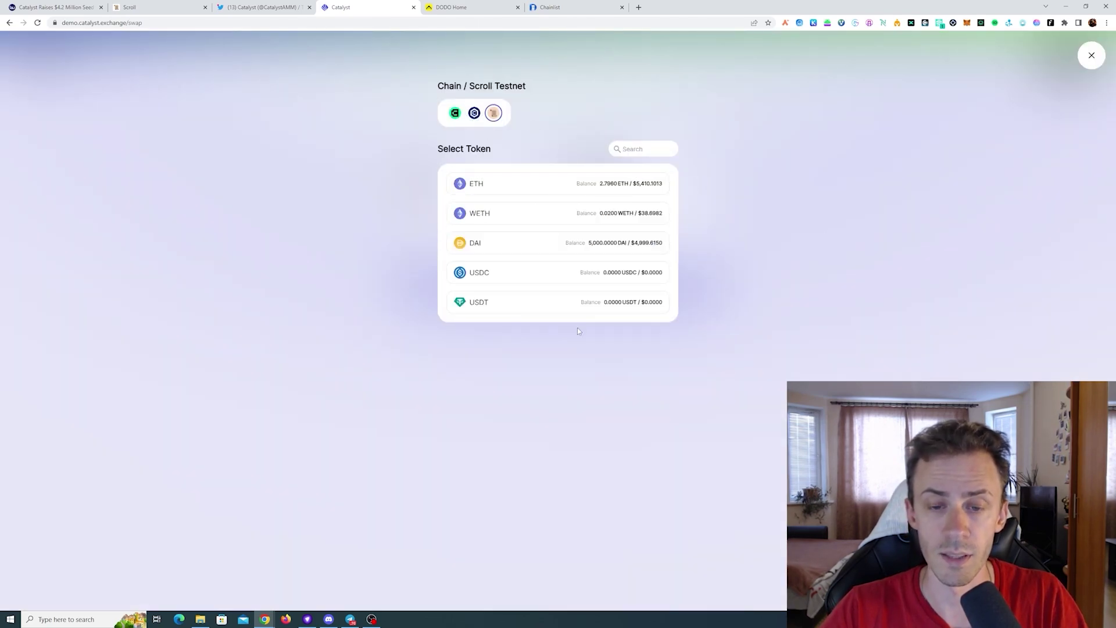
left_click(530, 281)
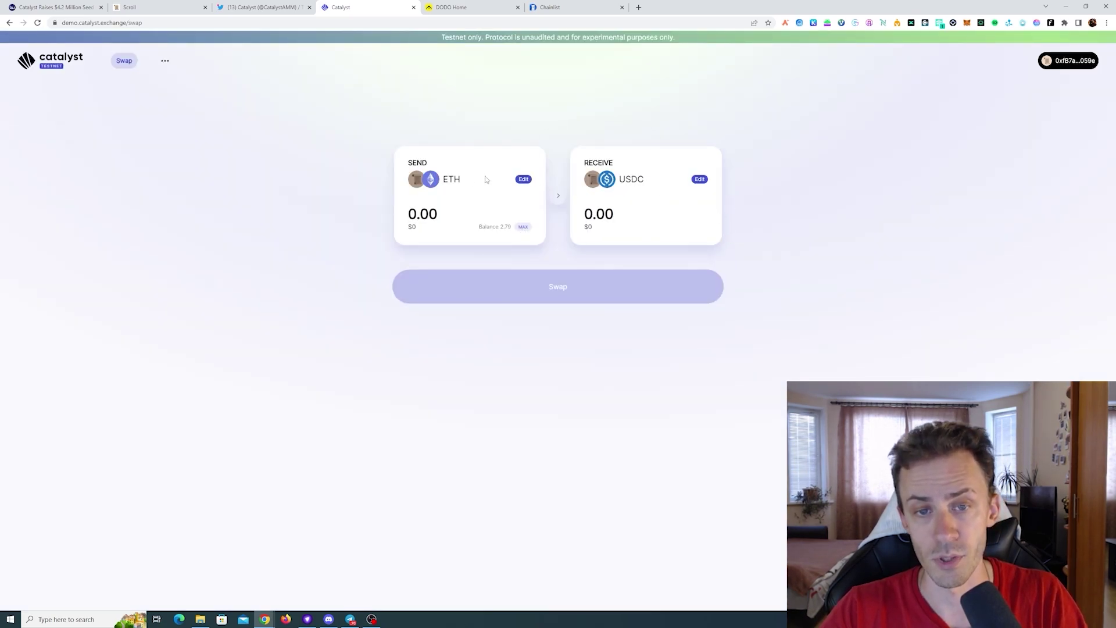
Enter 0.1 ETH as the send amount, then clear it again.
left_click(441, 216)
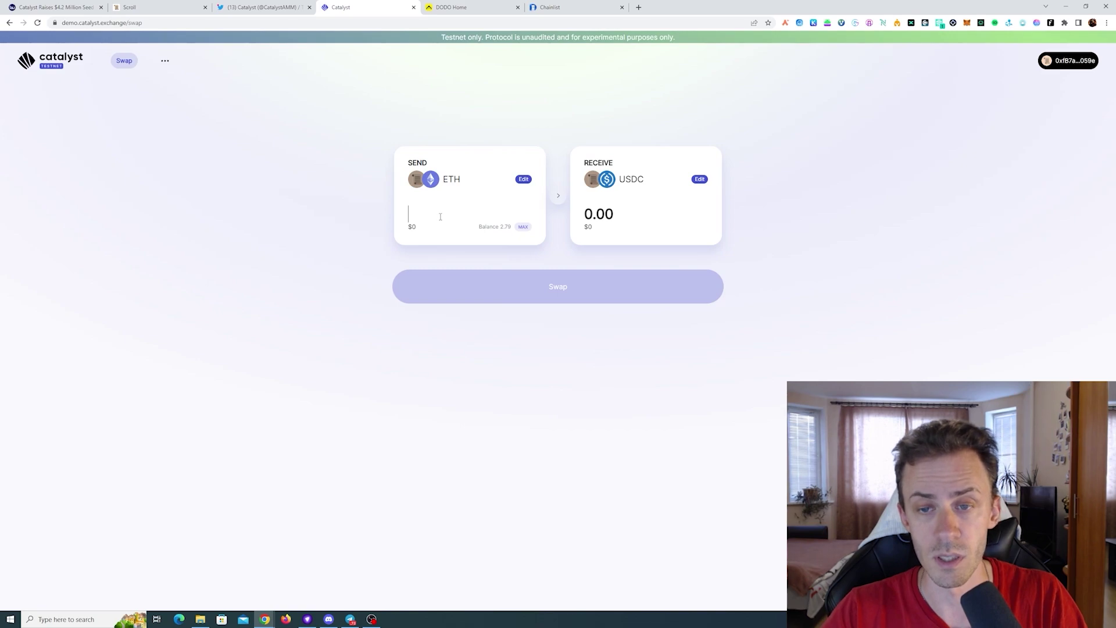
type("0.1")
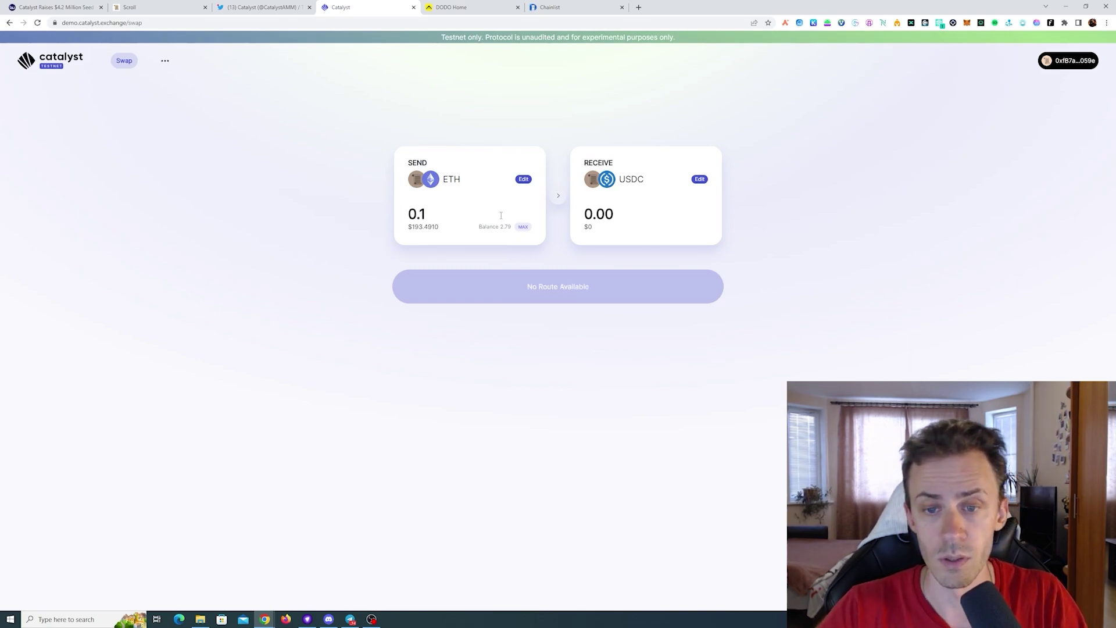
double_click(462, 209)
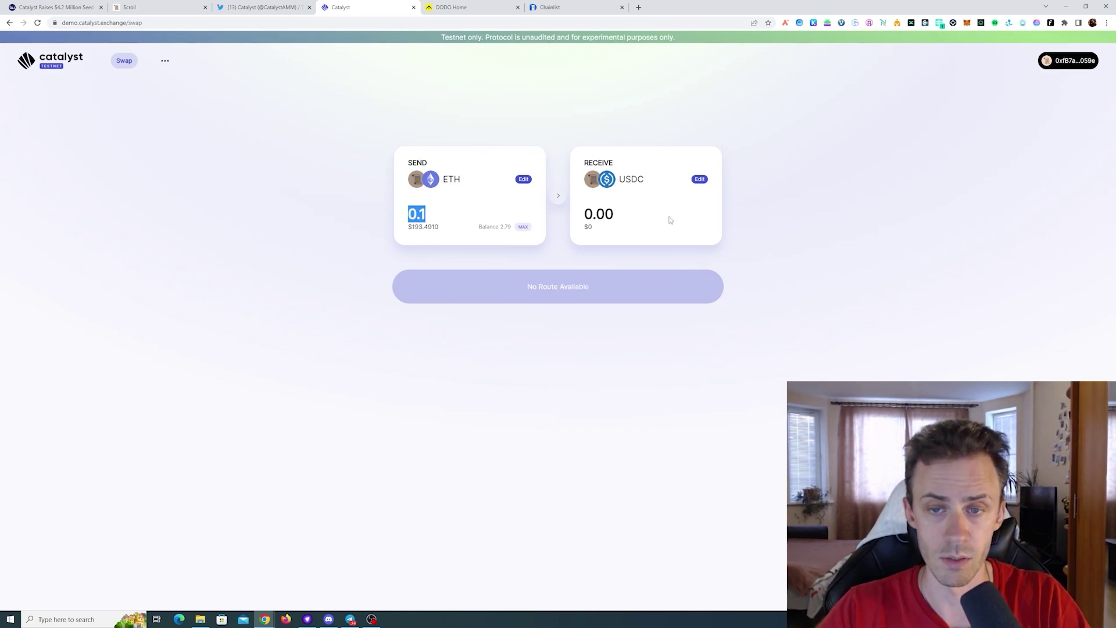
key("BackSpace")
left_click(698, 177)
Wrap 0.1 ETH into WETH and confirm the transaction in MetaMask.
left_click(543, 224)
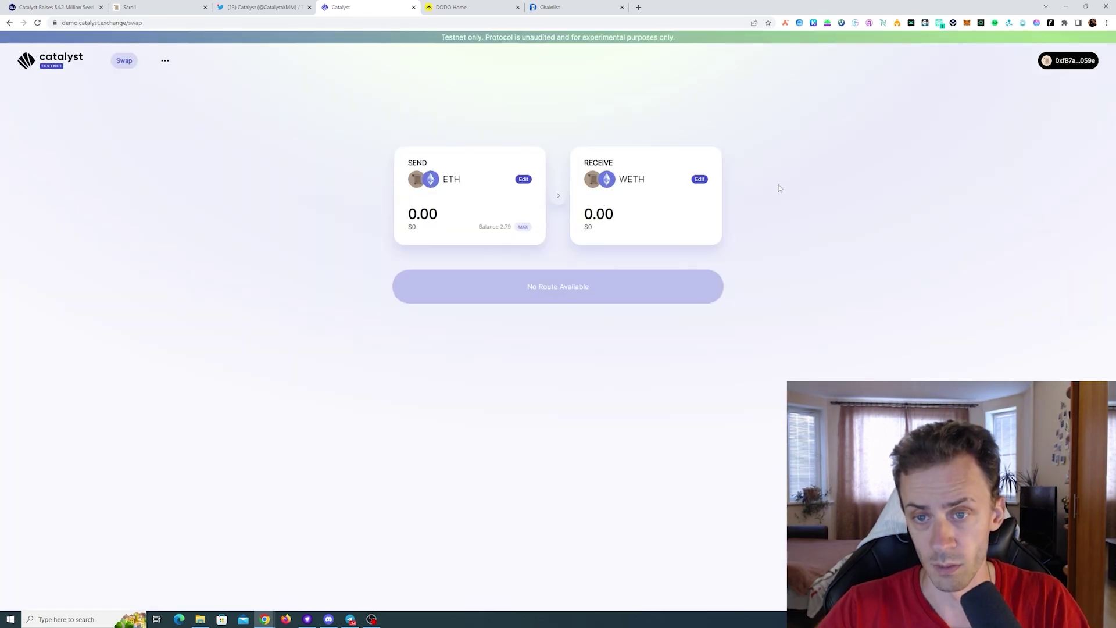
left_click(438, 215)
type("0.1")
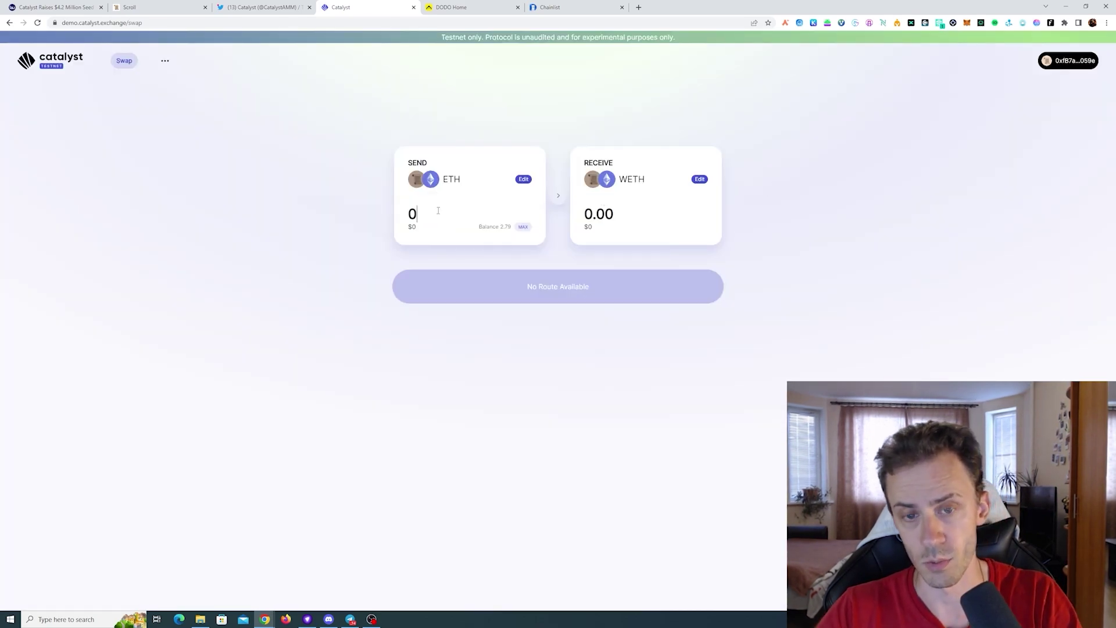
left_click(633, 304)
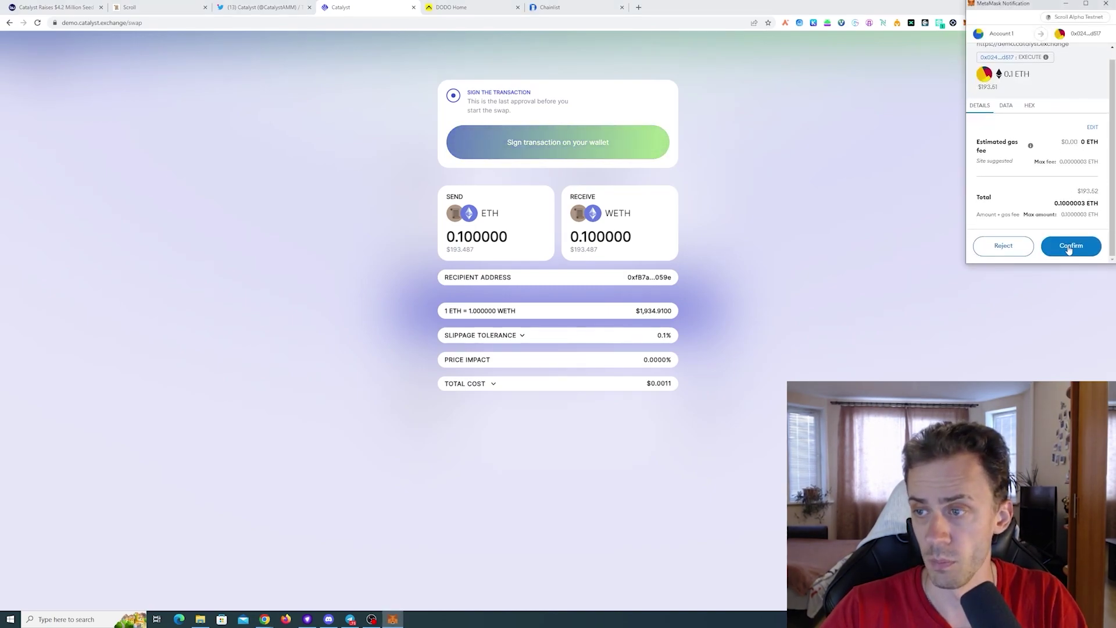
left_click(1071, 255)
Check the wallet's recent activity, then start a new empty swap.
left_click(967, 22)
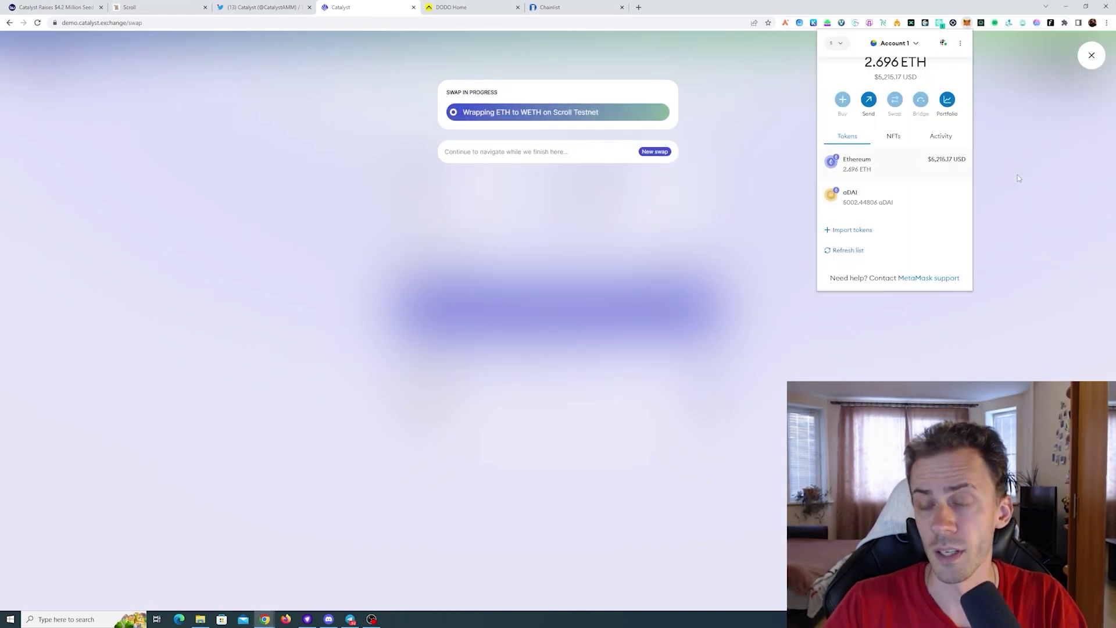
left_click(956, 137)
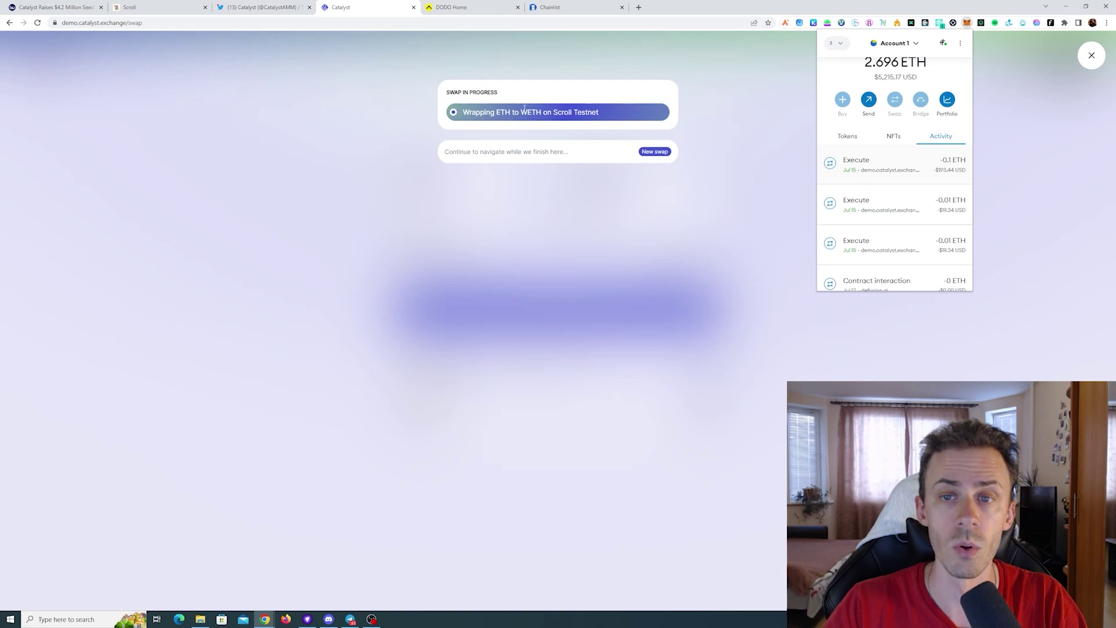
left_click(716, 200)
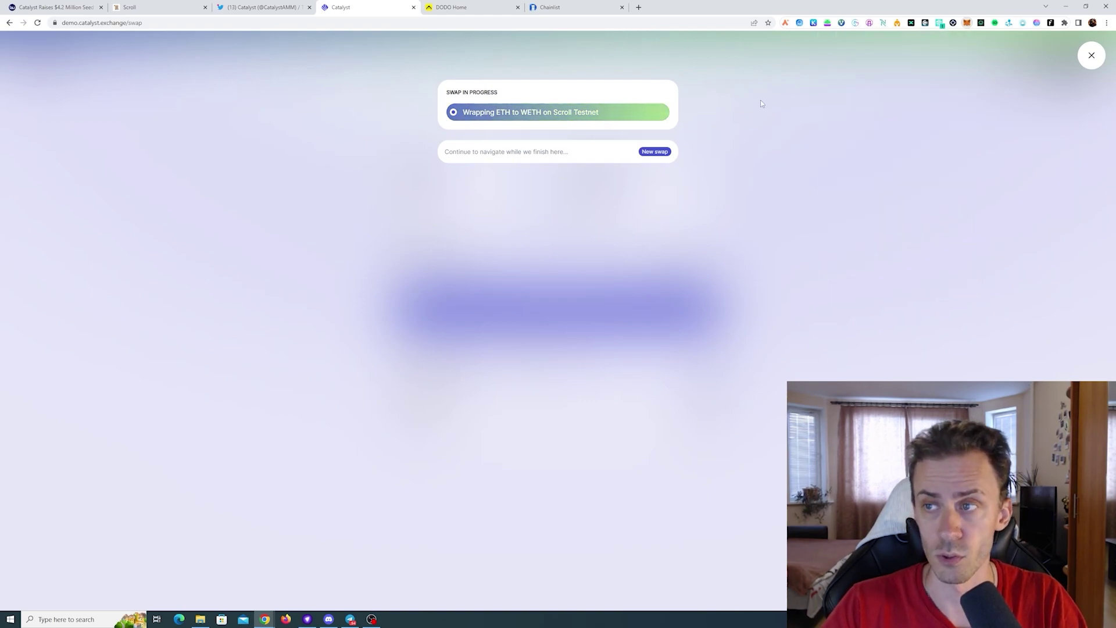
left_click(666, 152)
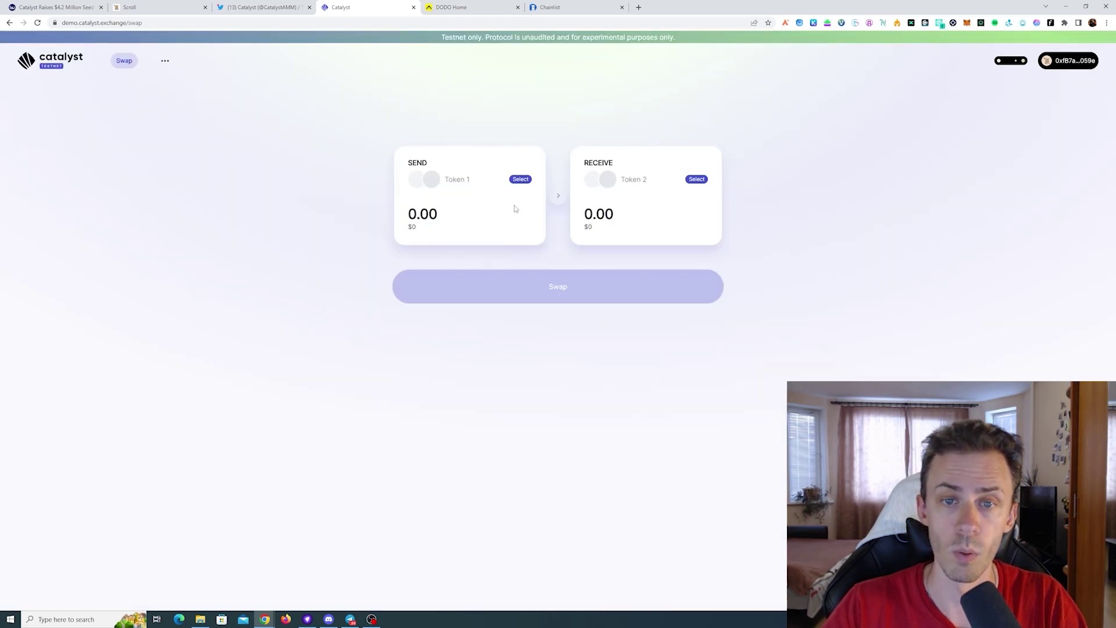
Set up a swap sending 0.02 WETH and receiving ETH.
left_click(450, 182)
left_click(546, 207)
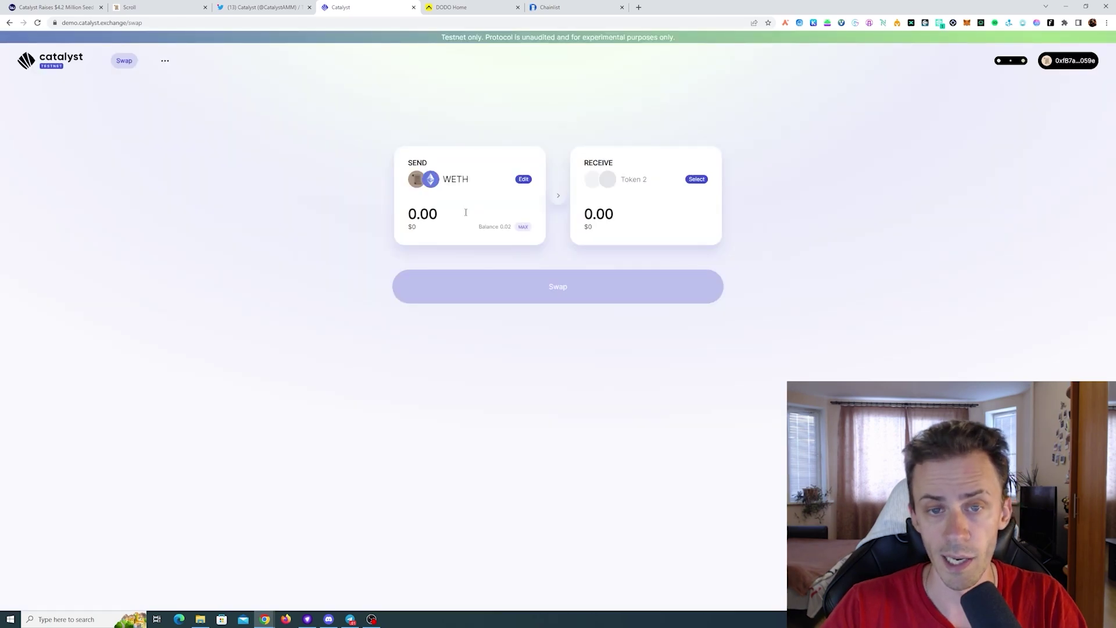
left_click(606, 185)
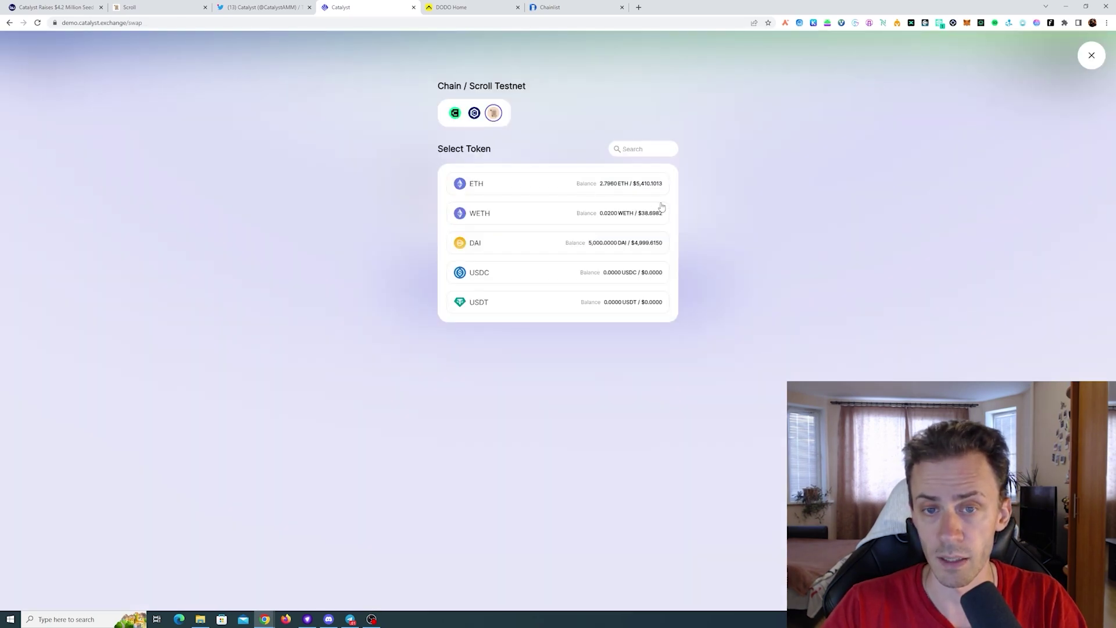
left_click(545, 185)
left_click(439, 208)
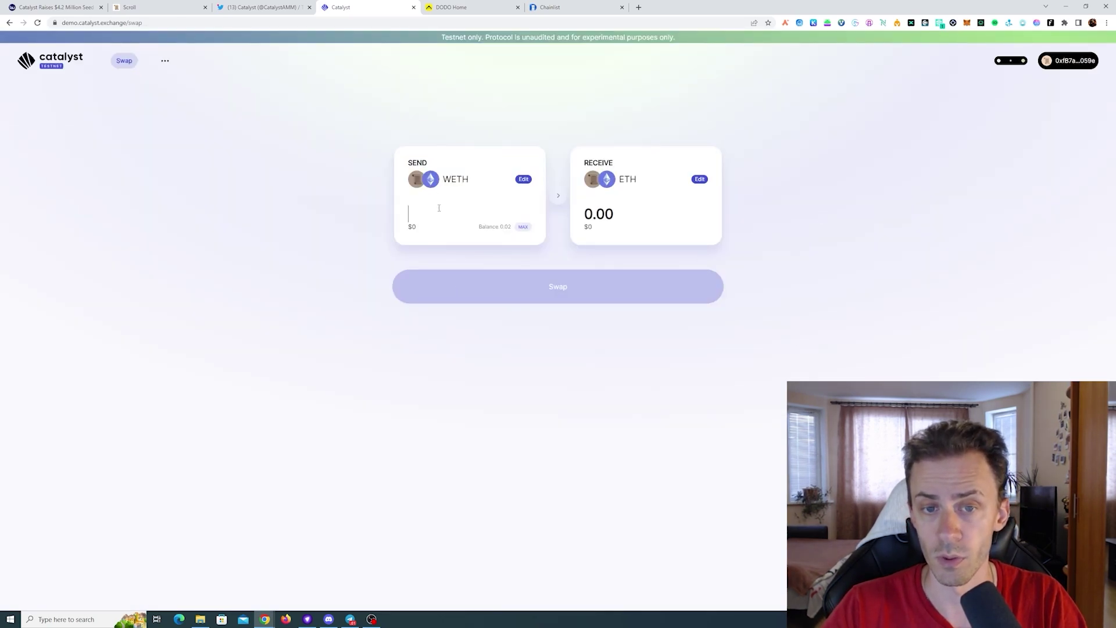
type("0.02")
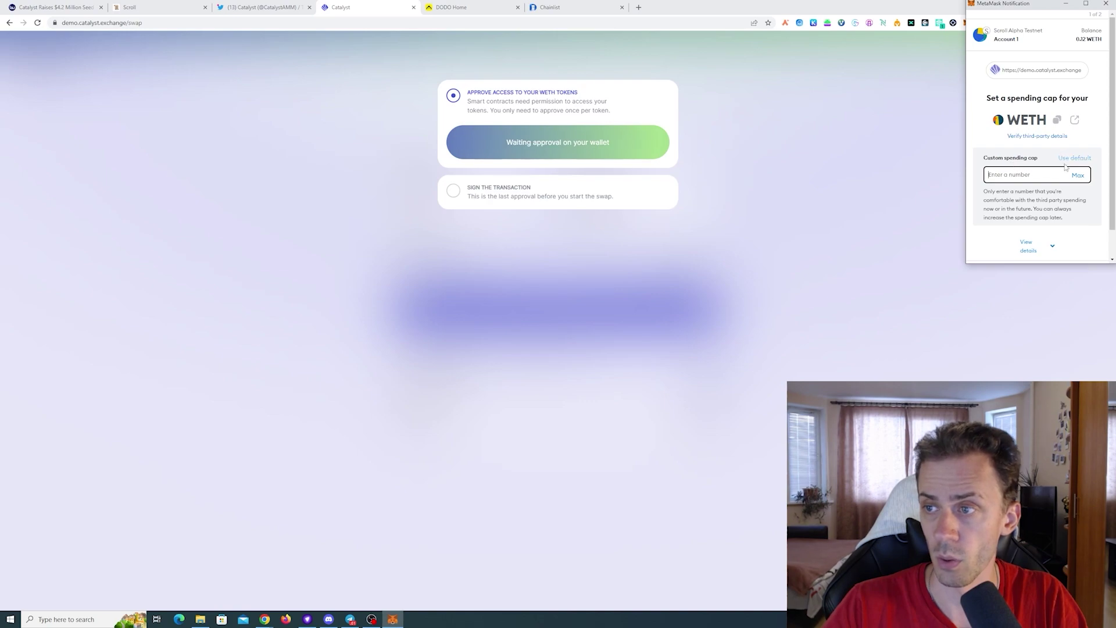
Start the 0.02 WETH unwrap and approve a maximum 0.12 WETH spending cap in MetaMask.
left_click(1077, 175)
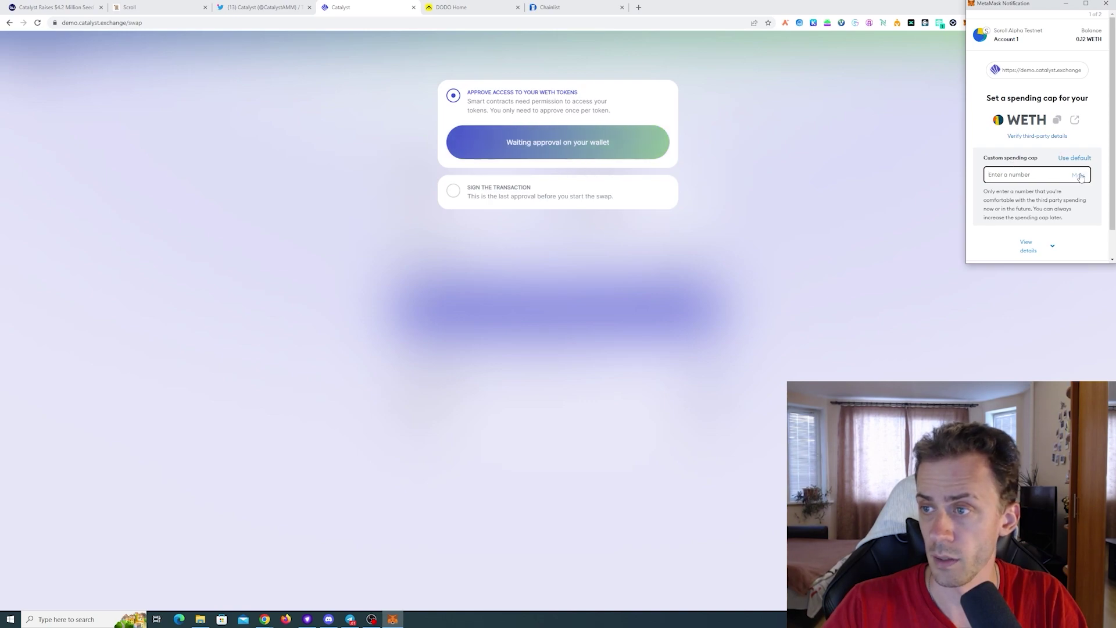
scroll(1039, 186, "down", 1)
scroll(1074, 246, "down", 1)
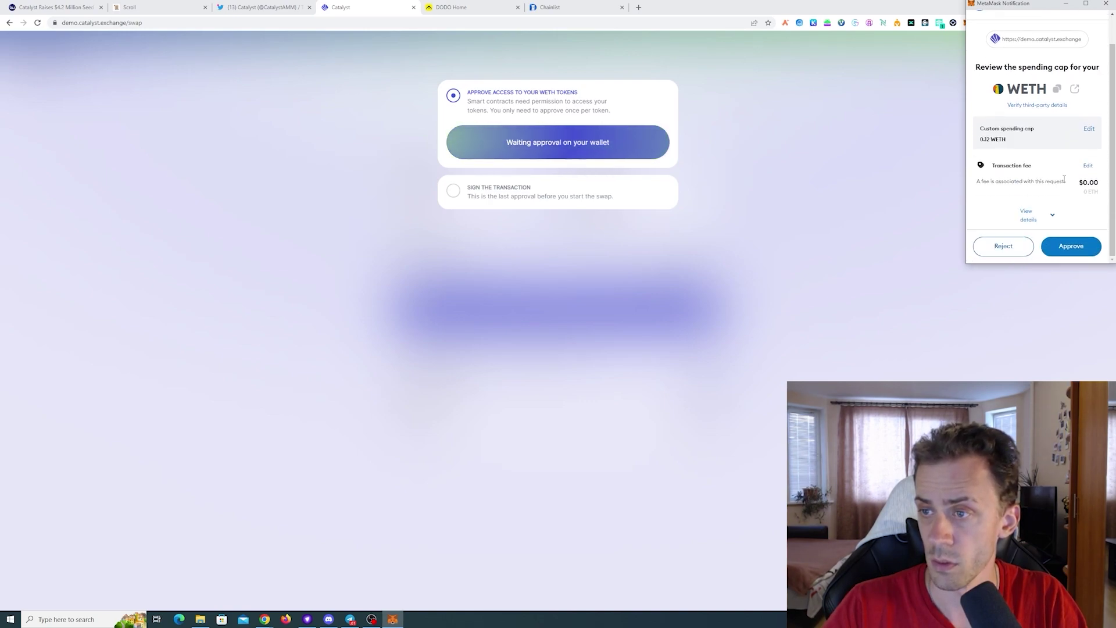
left_click(1003, 244)
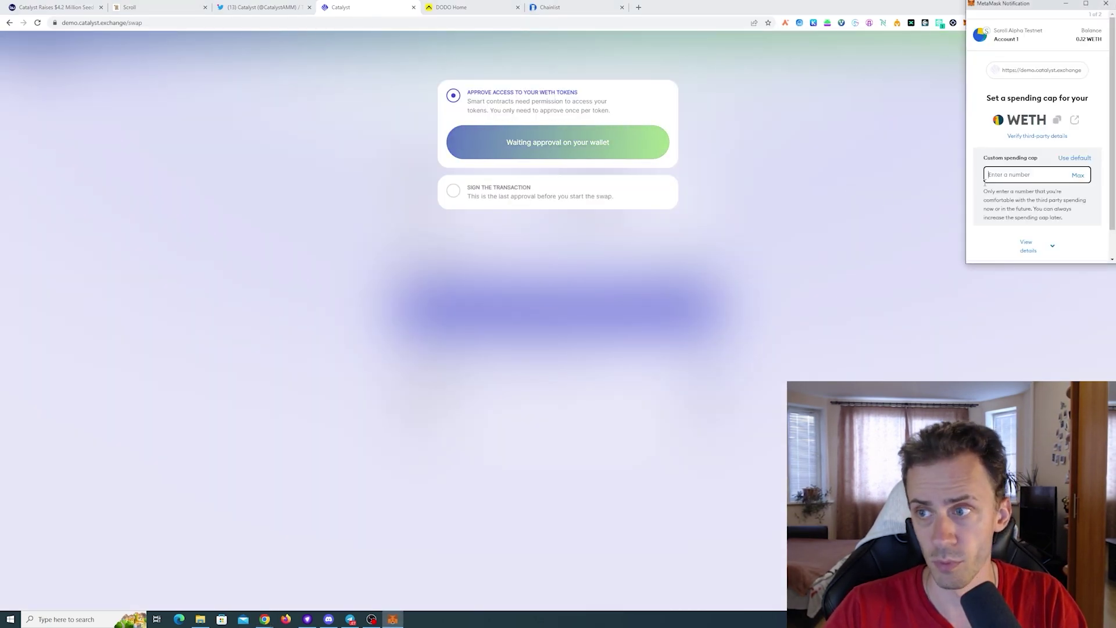
scroll(1035, 169, "down", 1)
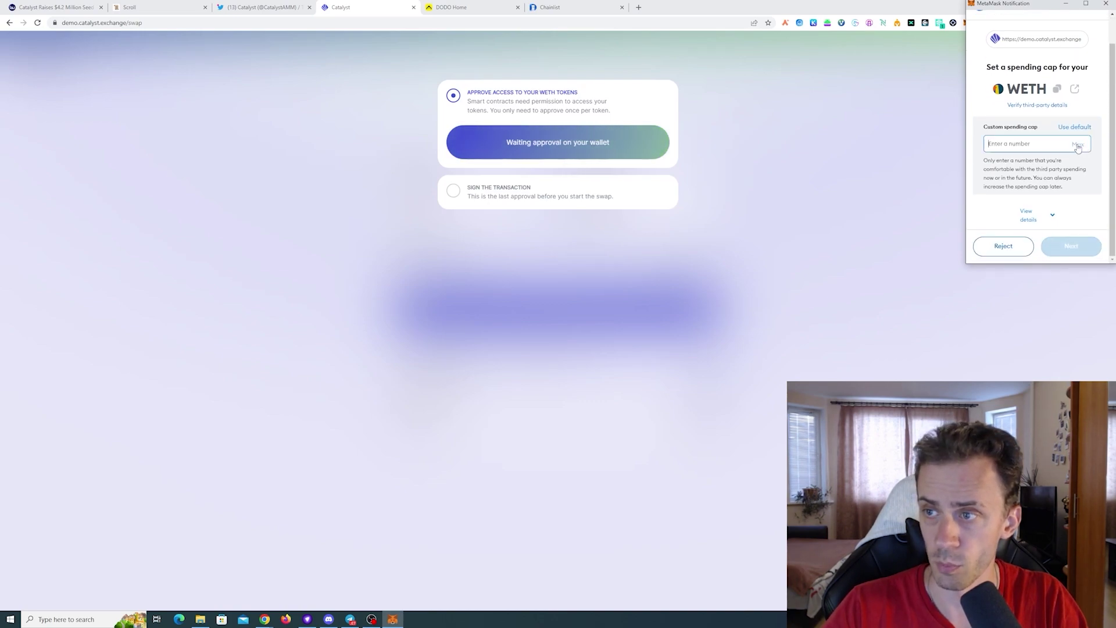
left_click(1084, 145)
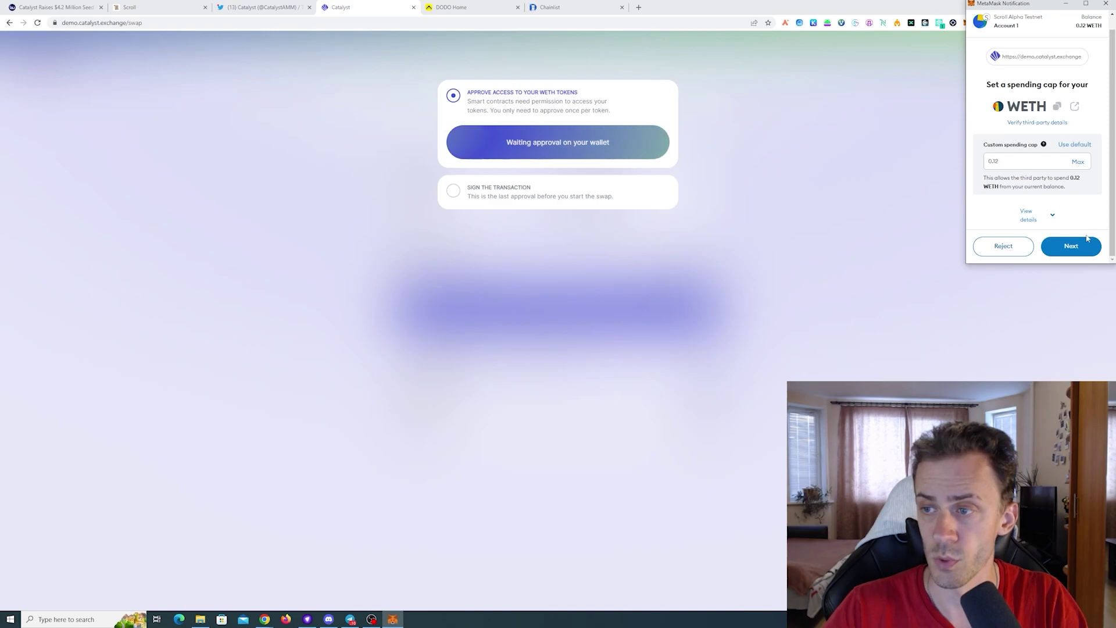
left_click(1073, 246)
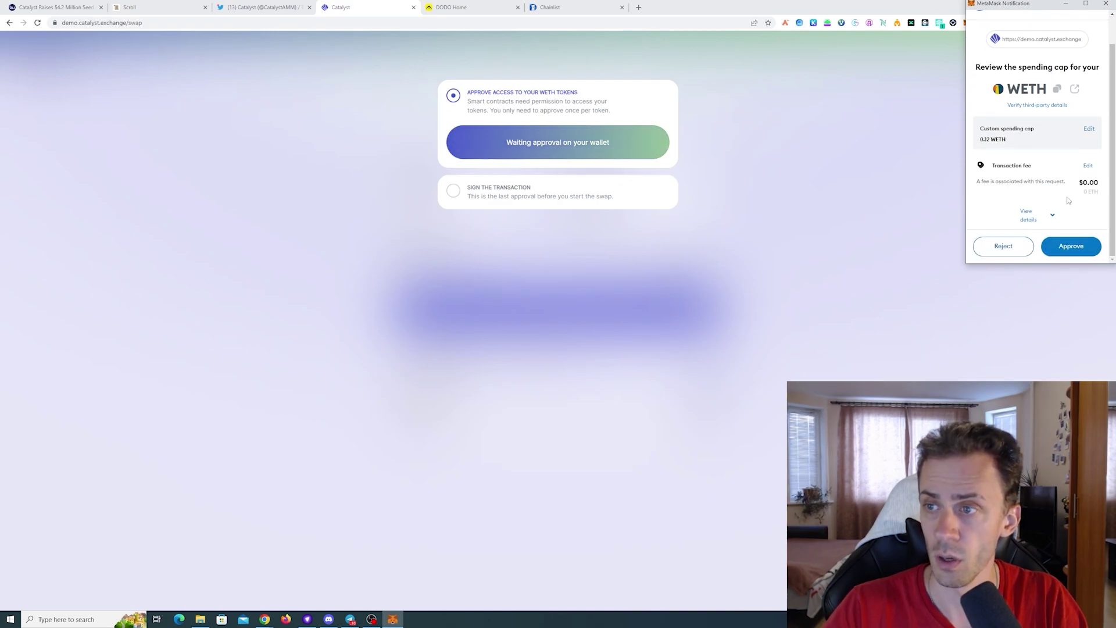
left_click(1072, 246)
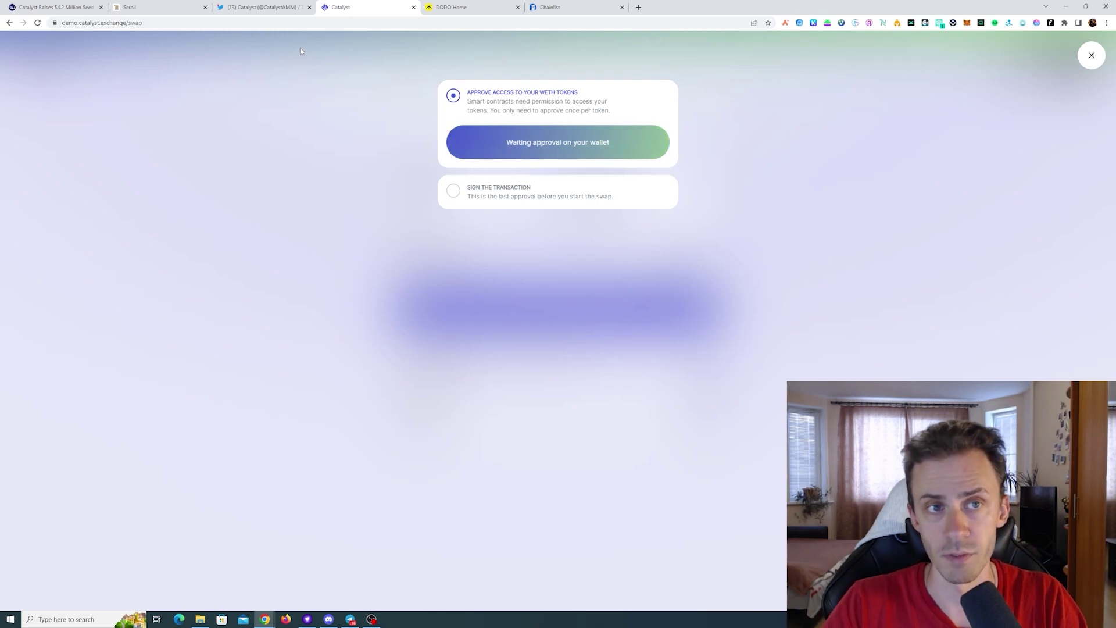
Switch to the DODO home page and open its trading app.
key("ctrl+Tab")
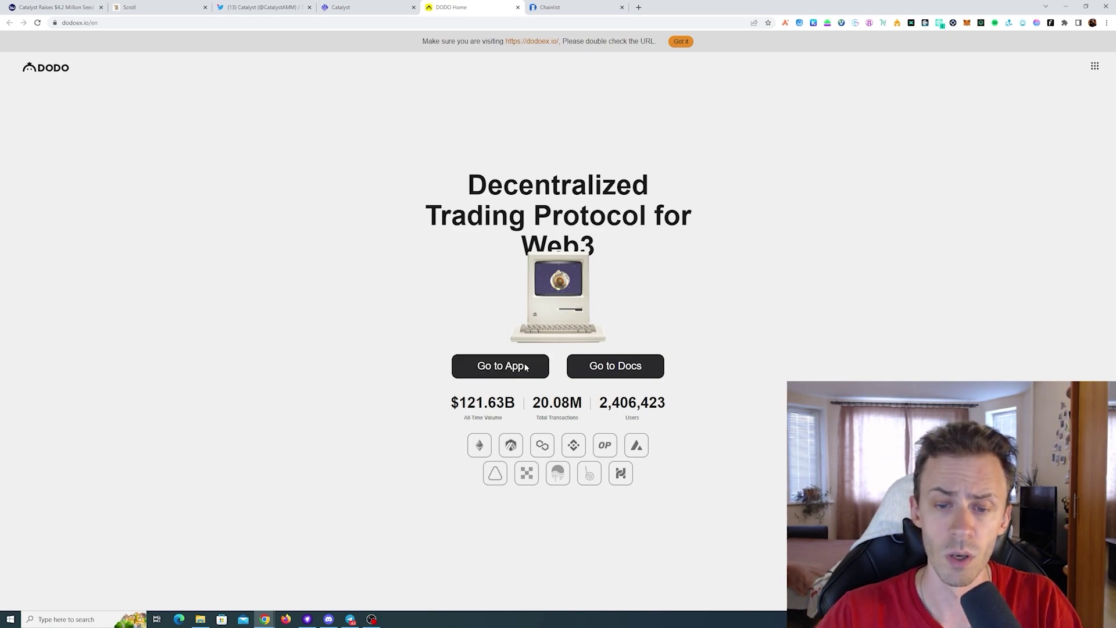
left_click(506, 369)
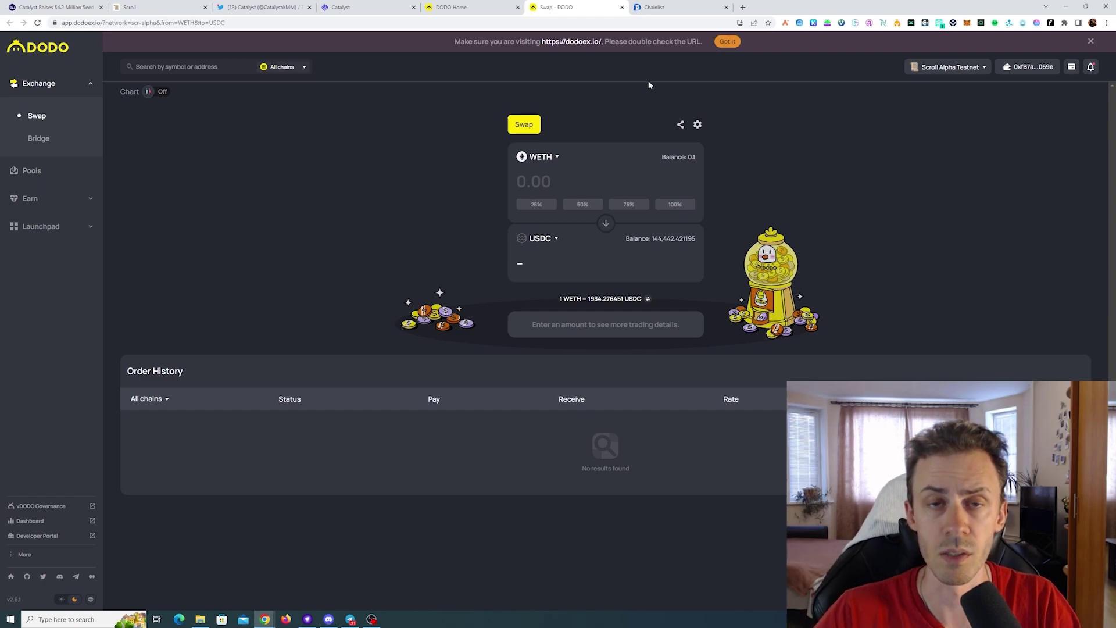
Browse DODO's token list, then open the network dropdown listing supported chains.
left_click(556, 157)
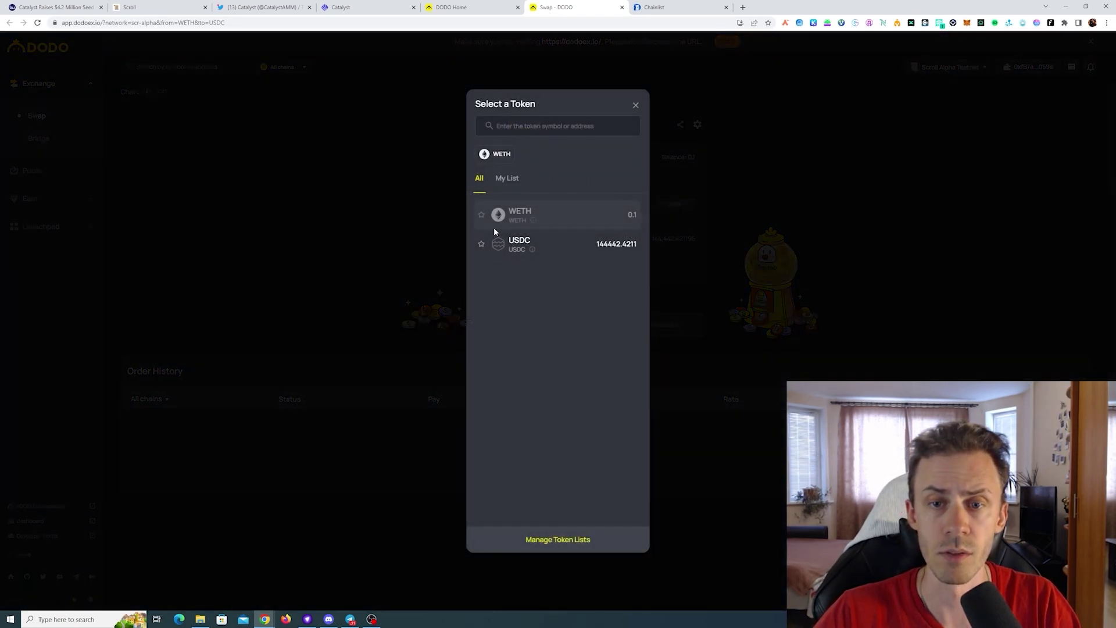
left_click(635, 105)
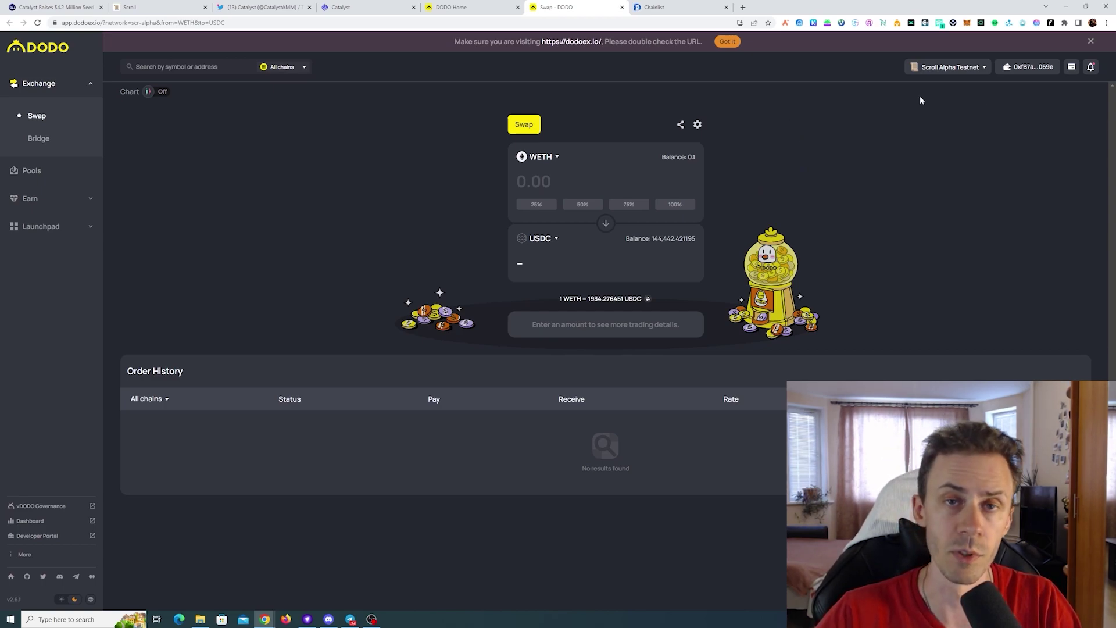
left_click(975, 69)
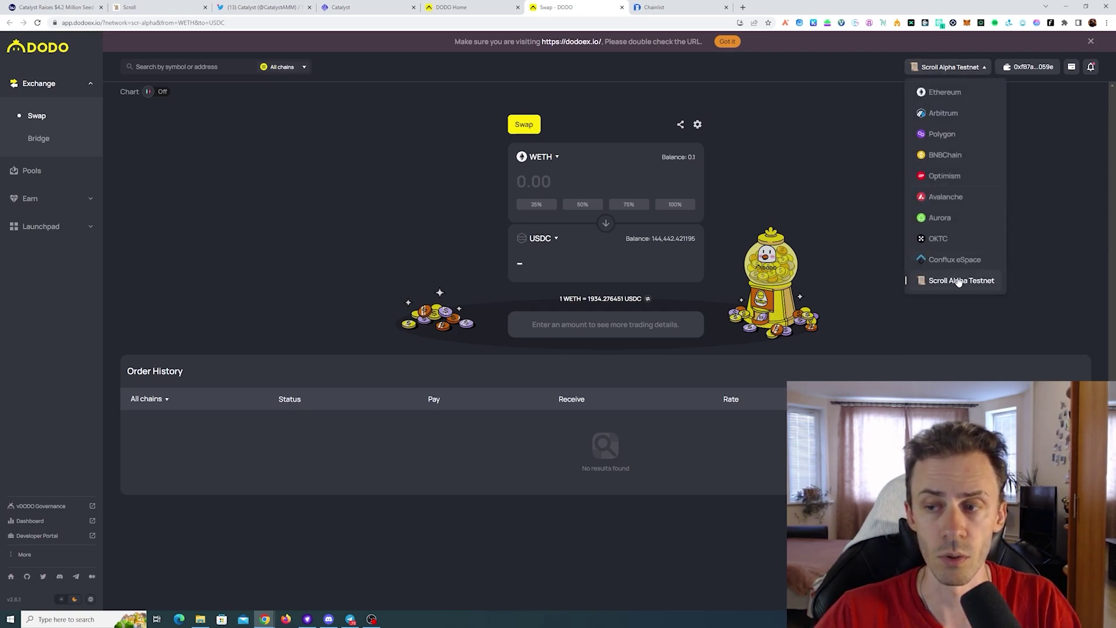
Switch back to the Scroll guild.xyz tab showing its Discord server and roles.
key("ctrl+2")
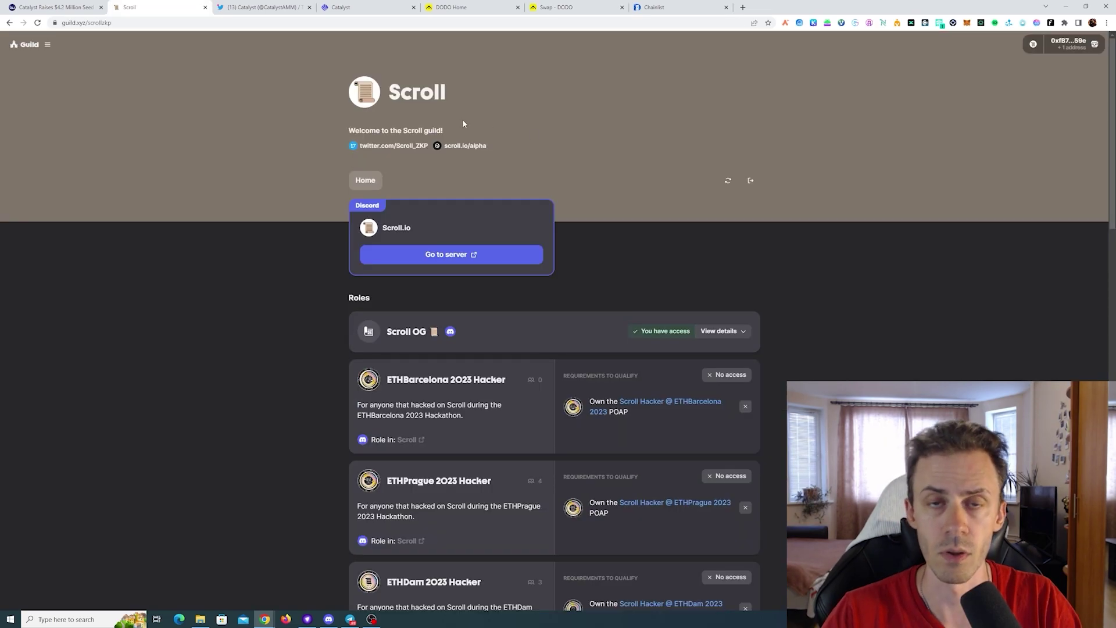